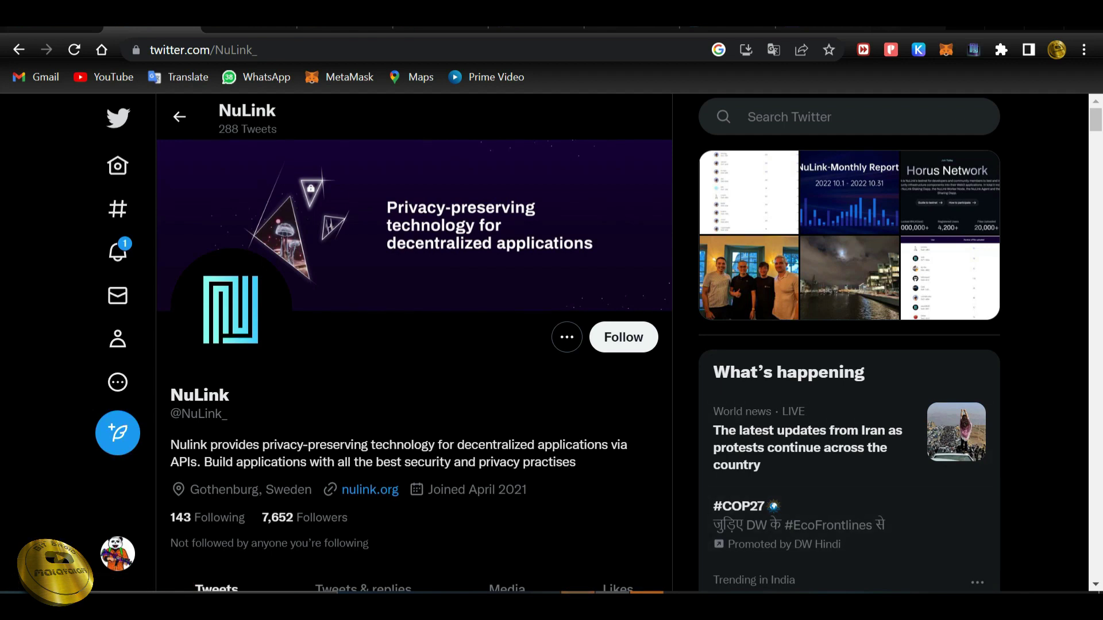
# View the four-person NuLink team photo from the Twitter media grid, then close the viewer.
pyautogui.click(749, 278)
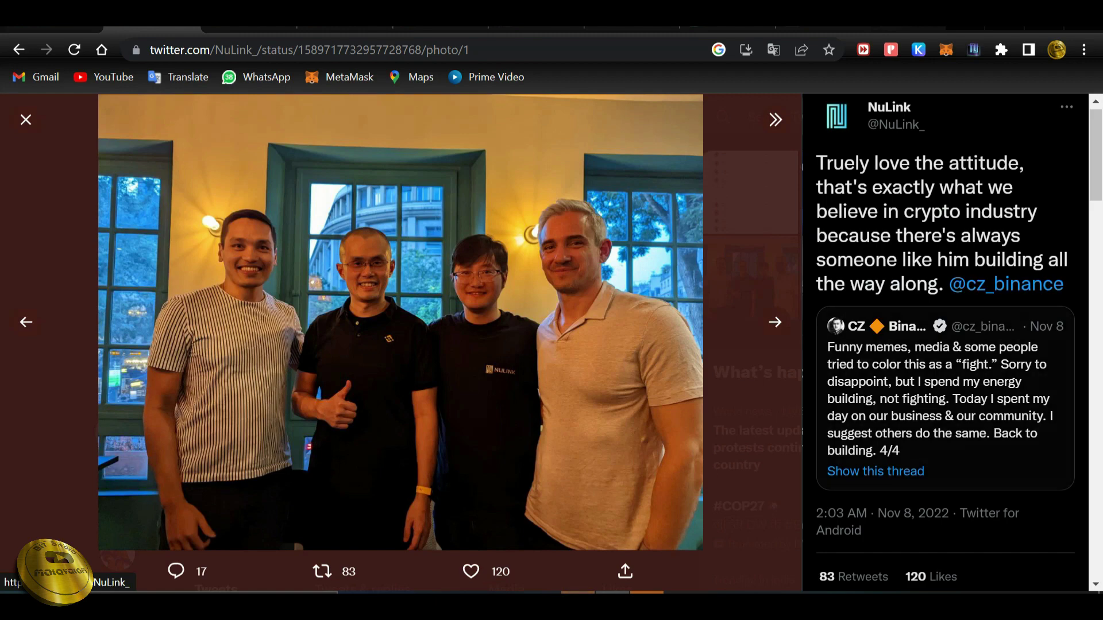
pyautogui.press('Escape')
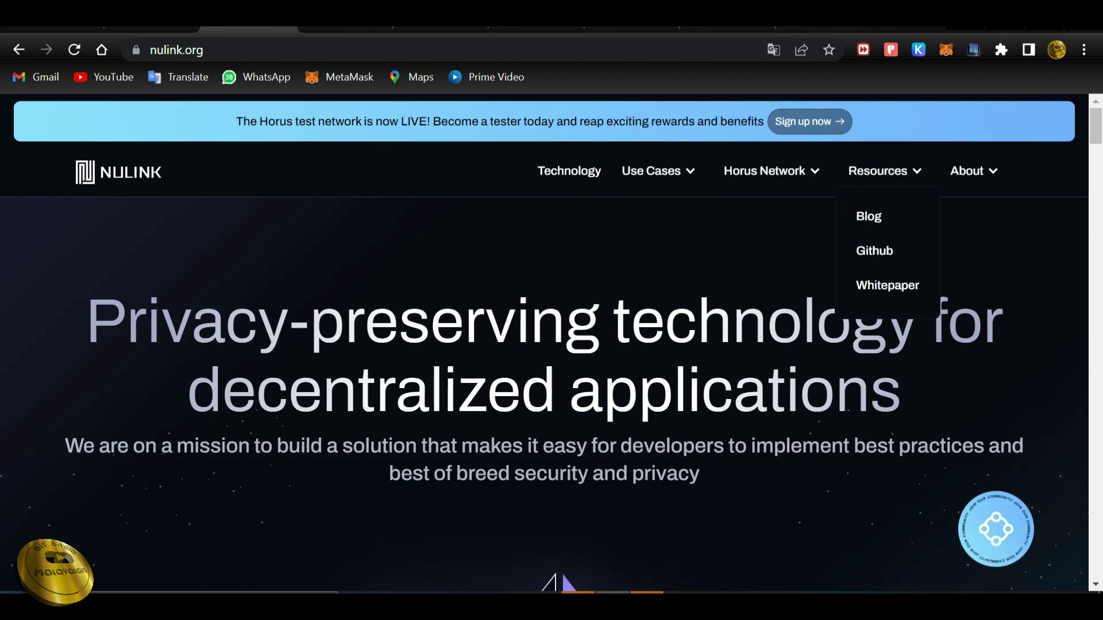
pyautogui.scroll(-8, 545, 356)
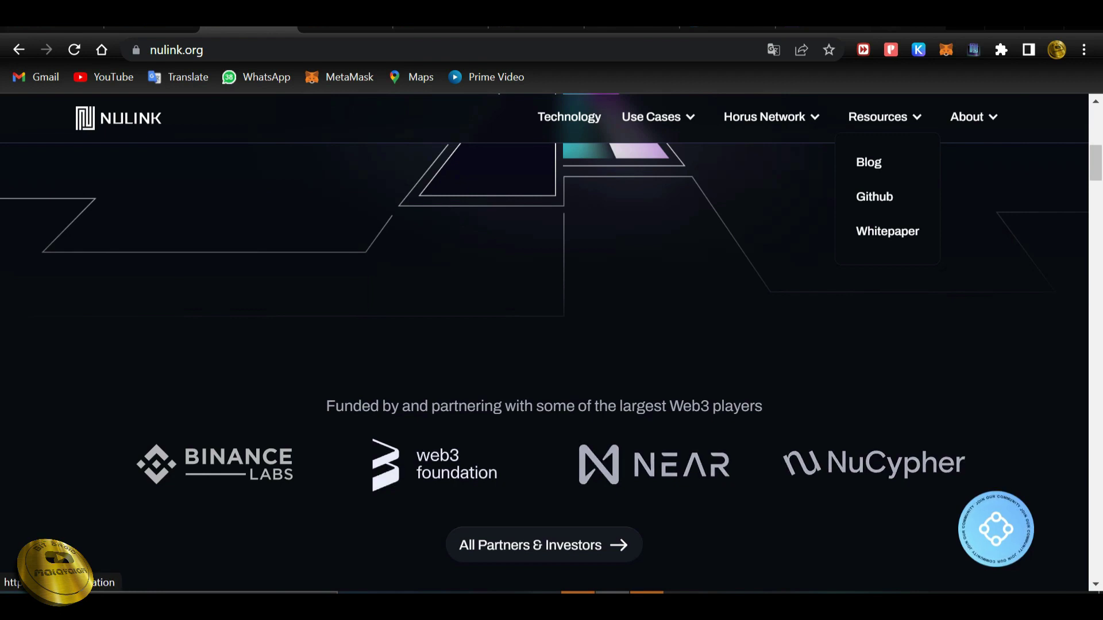
pyautogui.scroll(-10, 869, 162)
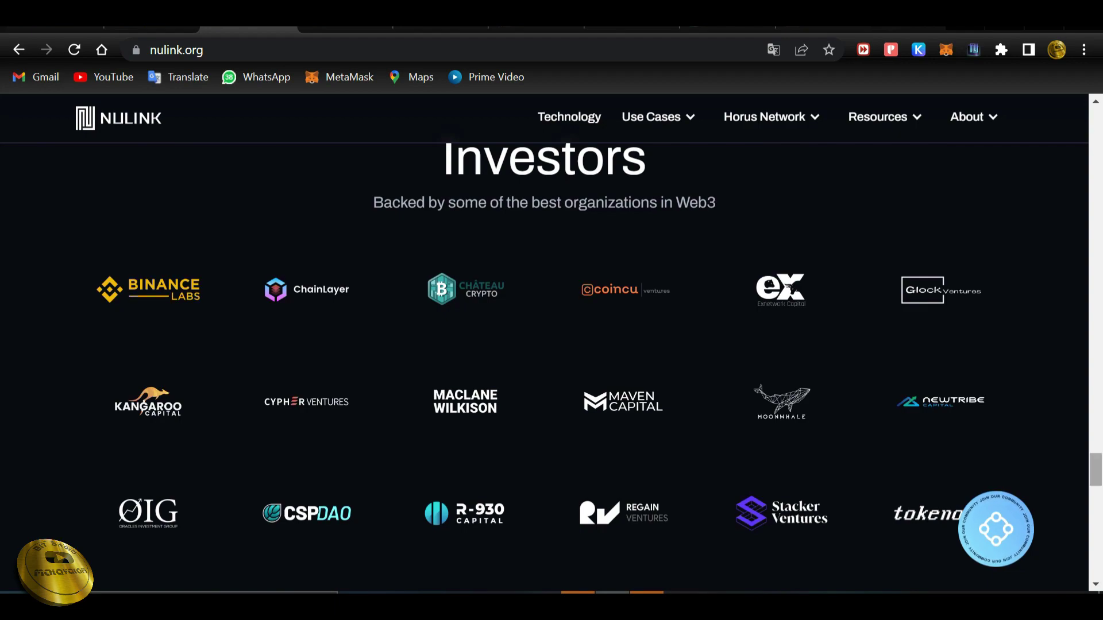
pyautogui.scroll(-12, 545, 345)
pyautogui.scroll(16, 544, 345)
pyautogui.scroll(20, 545, 345)
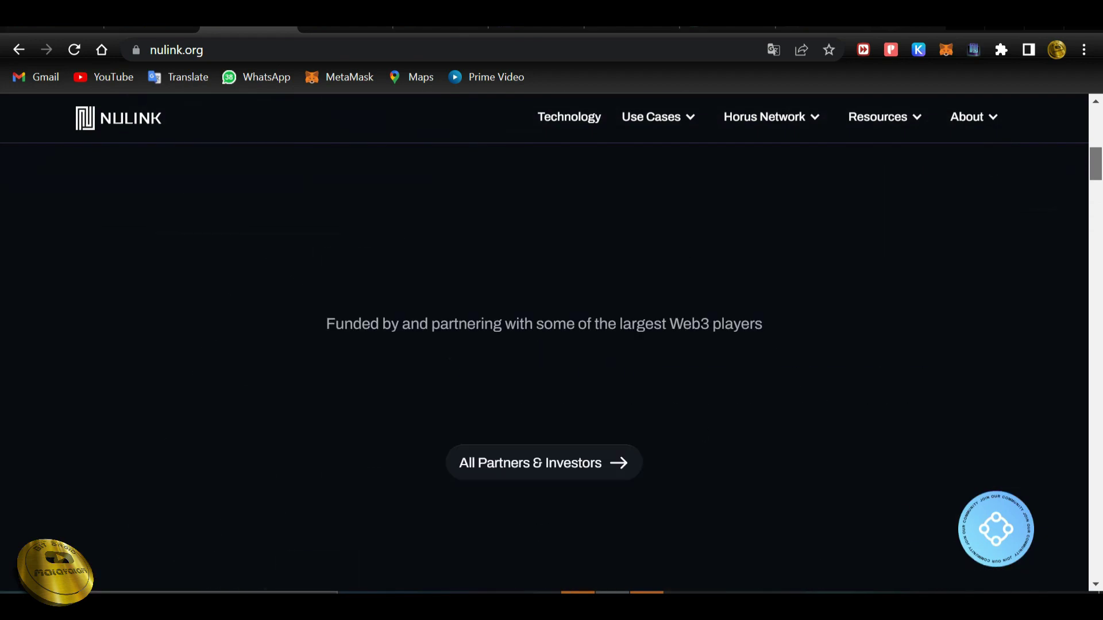
pyautogui.scroll(15, 544, 345)
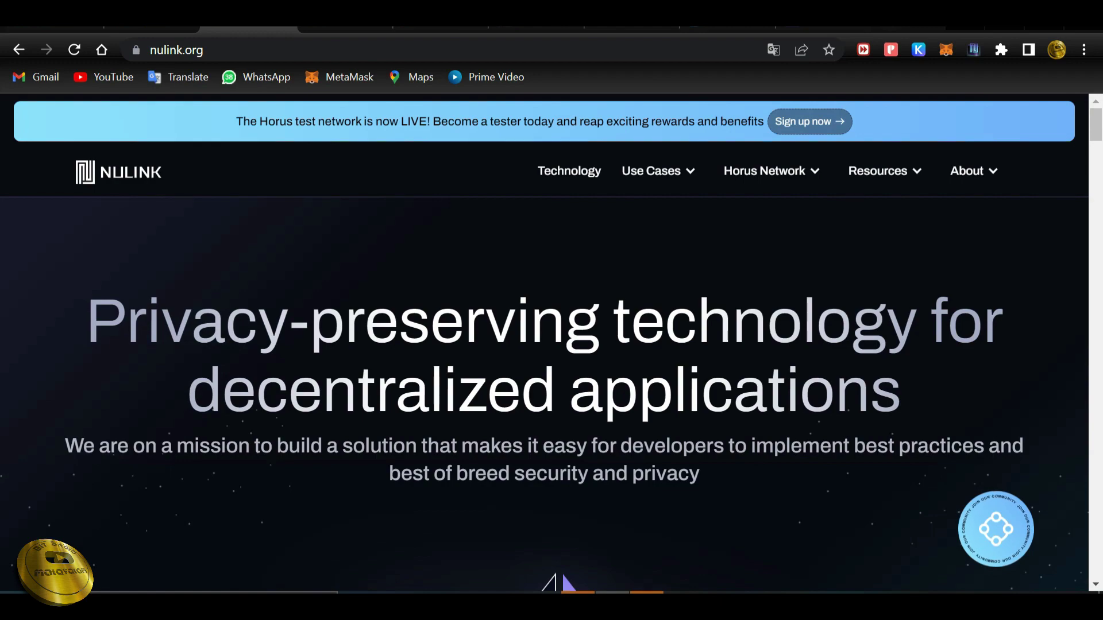
# Switch to the Testnet 'Horus' announcement post and scroll through it.
pyautogui.hotkey('ctrl', 'Tab')
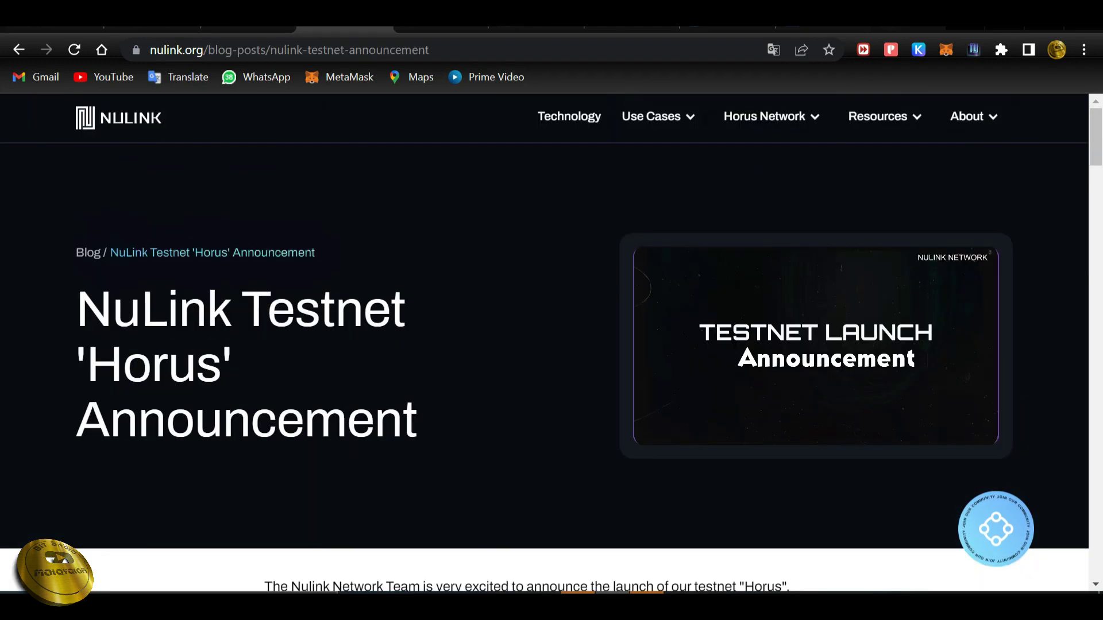
pyautogui.scroll(-10, 551, 345)
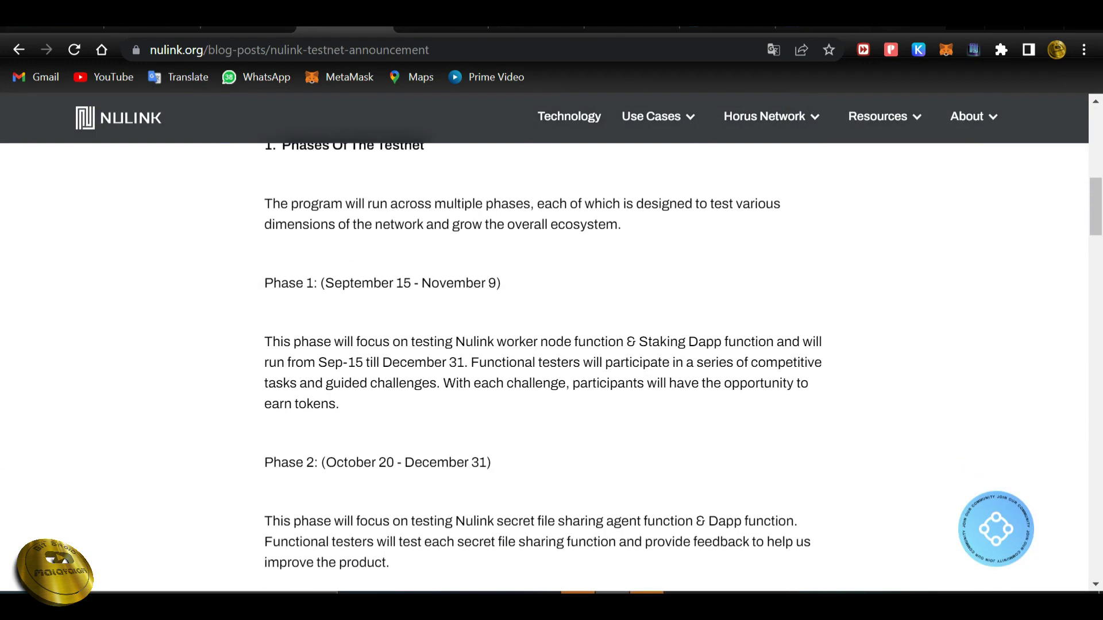
pyautogui.scroll(2, 551, 345)
pyautogui.scroll(3, 552, 344)
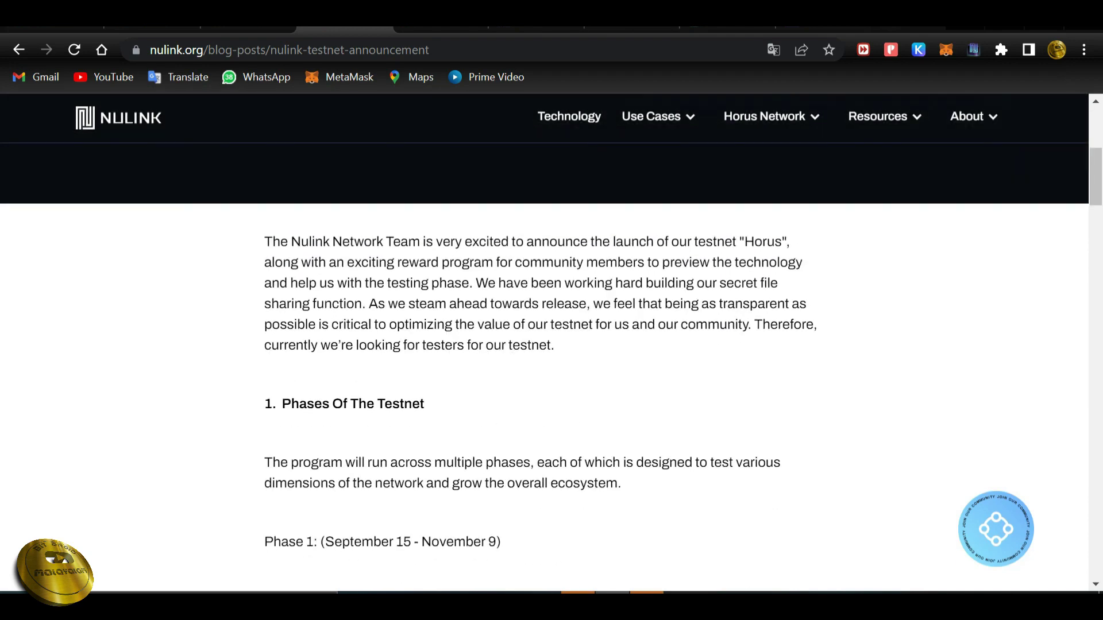
pyautogui.scroll(-3, 552, 345)
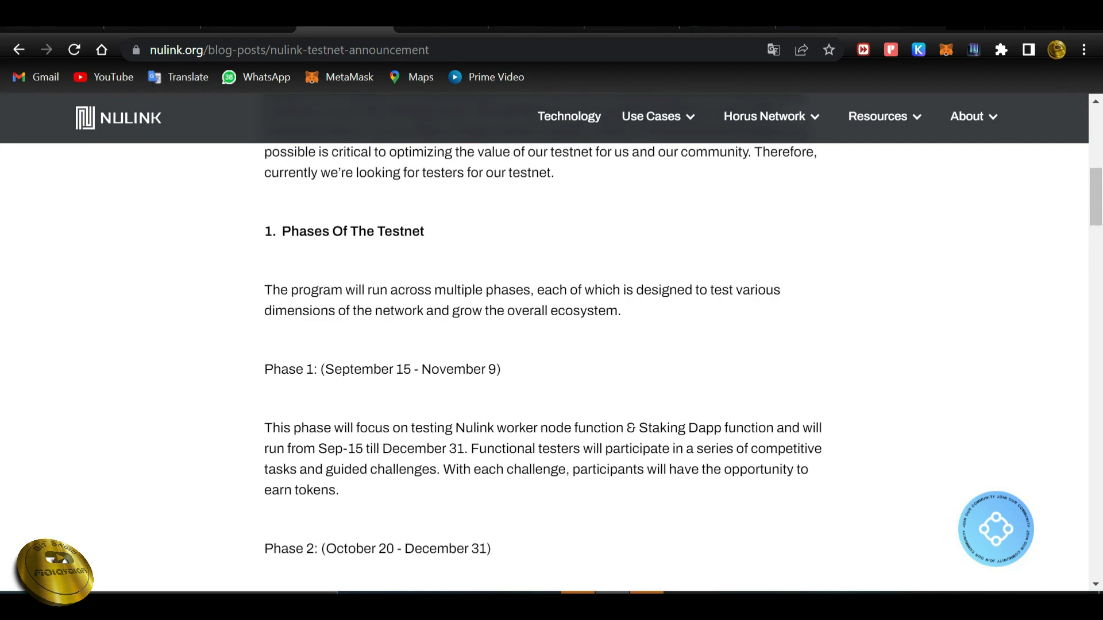
pyautogui.scroll(3, 552, 344)
pyautogui.scroll(-7, 552, 345)
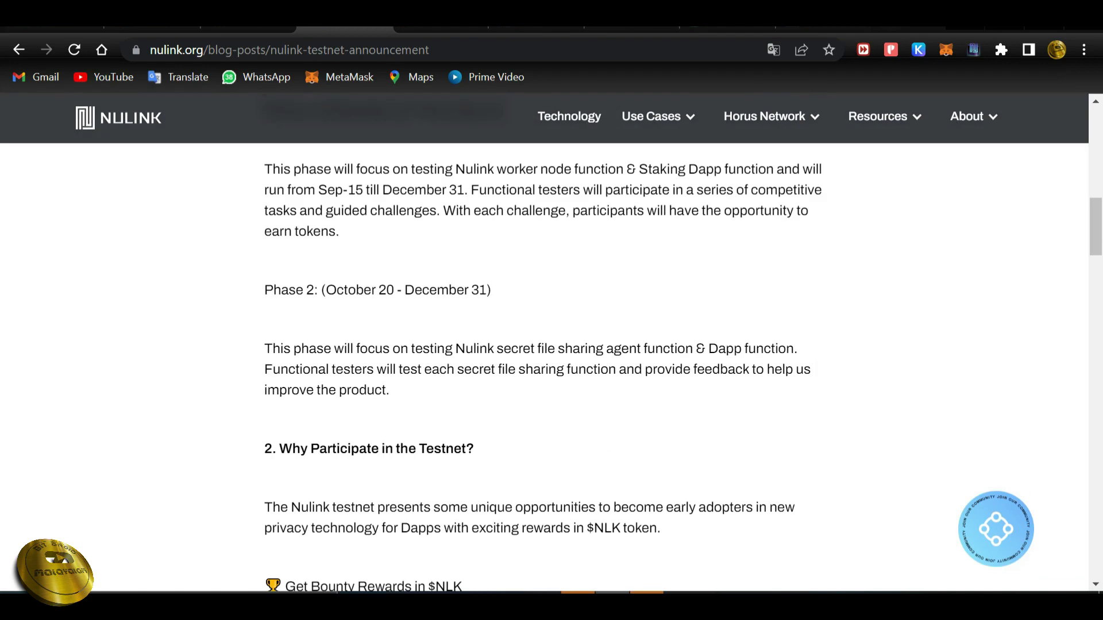
pyautogui.scroll(-2, 552, 345)
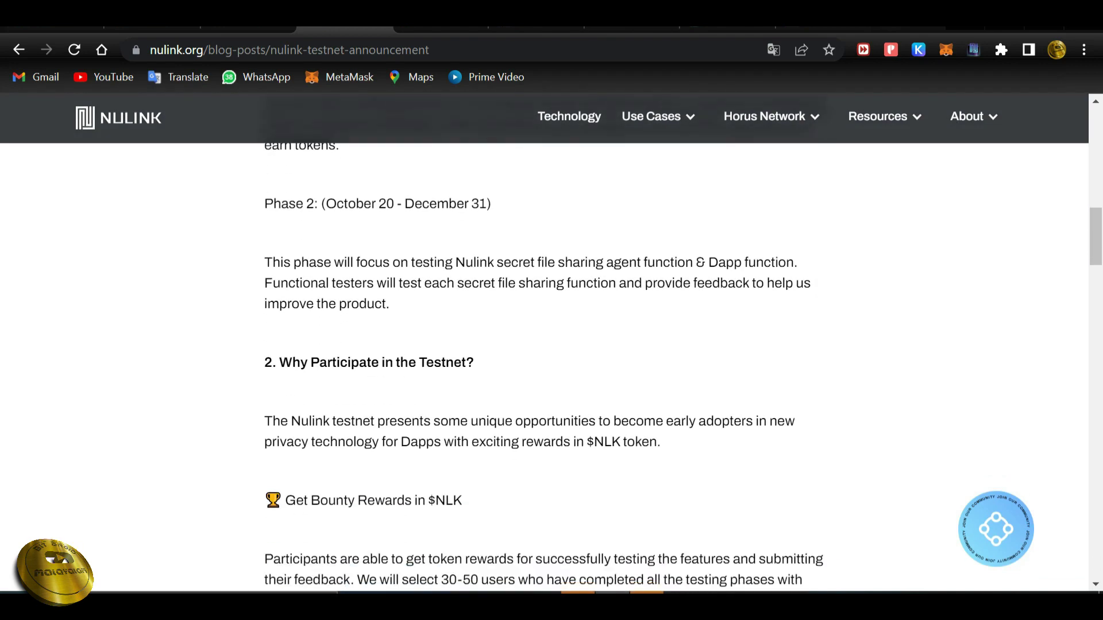
pyautogui.scroll(3, 552, 345)
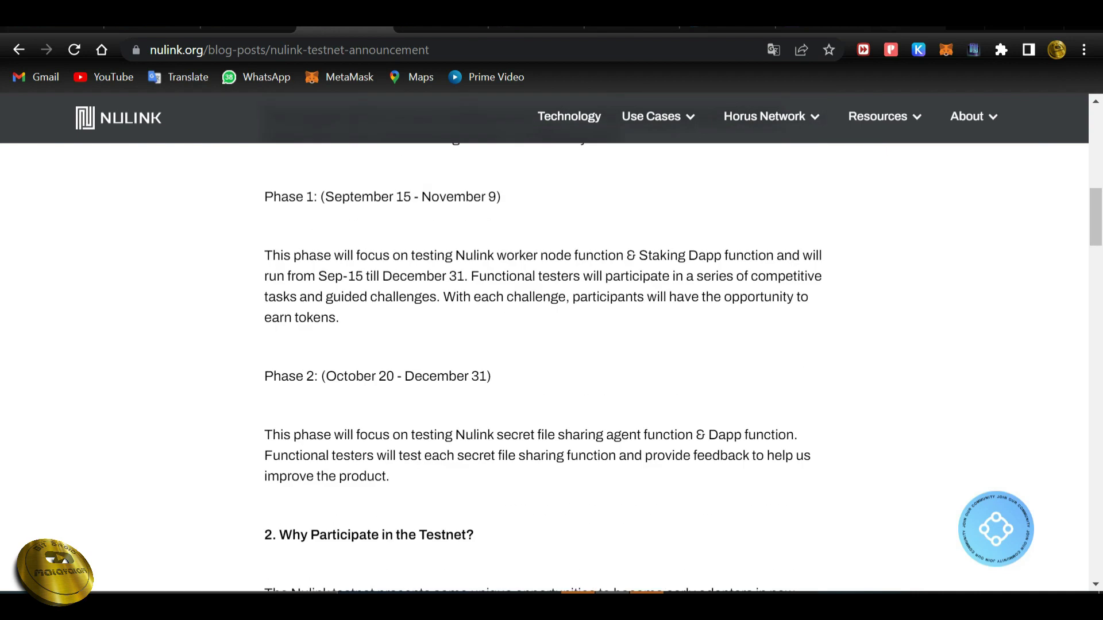
pyautogui.scroll(5, 552, 345)
pyautogui.scroll(-4, 552, 345)
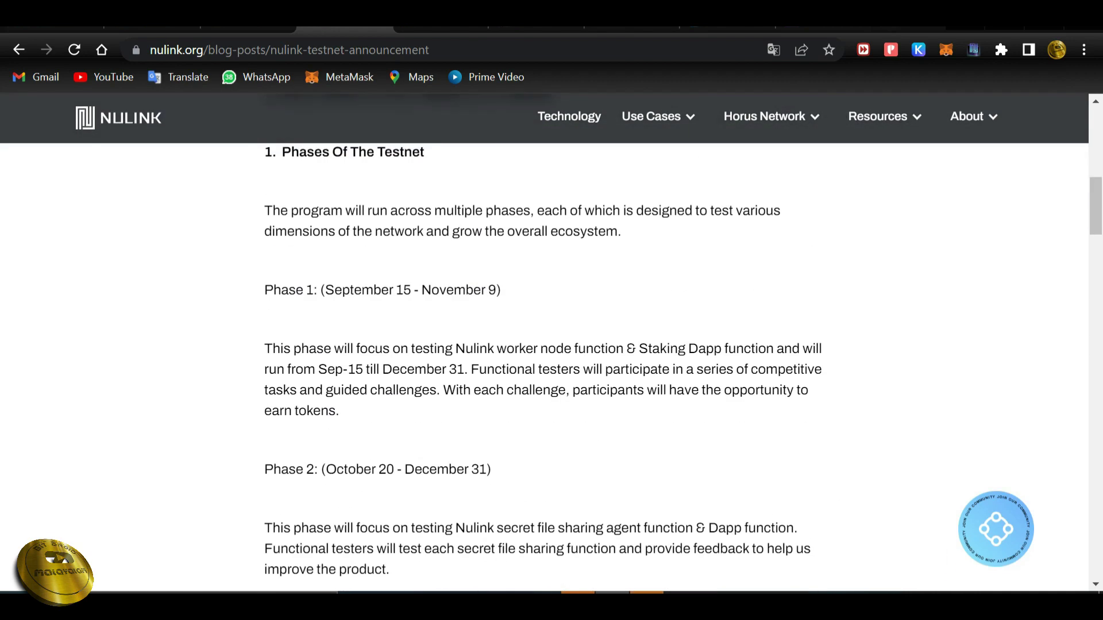
pyautogui.scroll(-2, 552, 345)
pyautogui.scroll(-4, 551, 345)
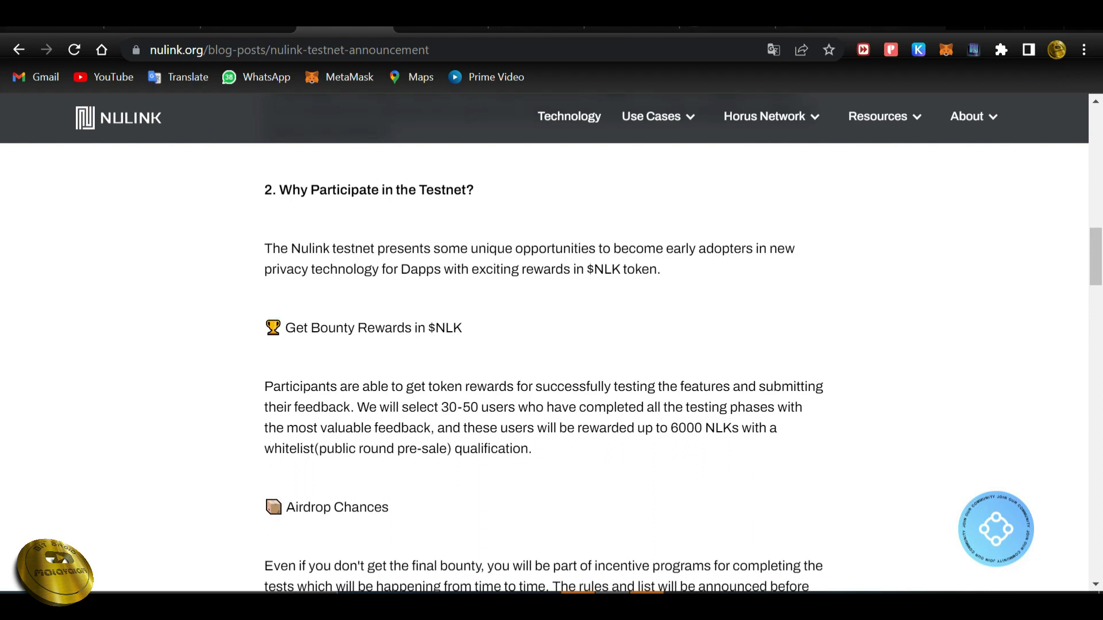
pyautogui.scroll(-2, 551, 345)
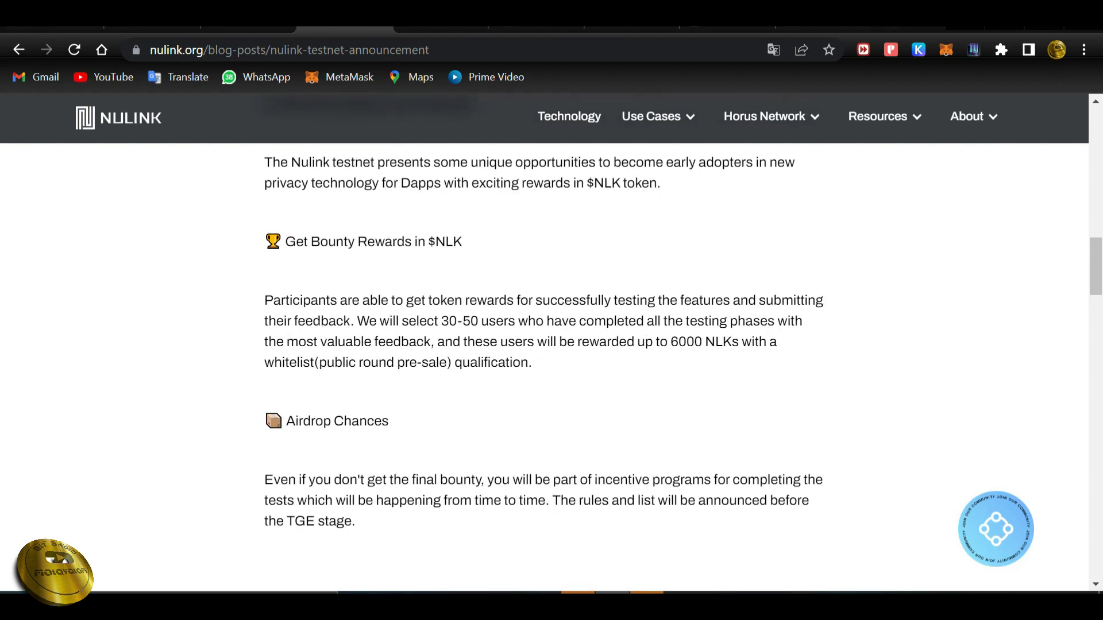
pyautogui.scroll(-2, 551, 345)
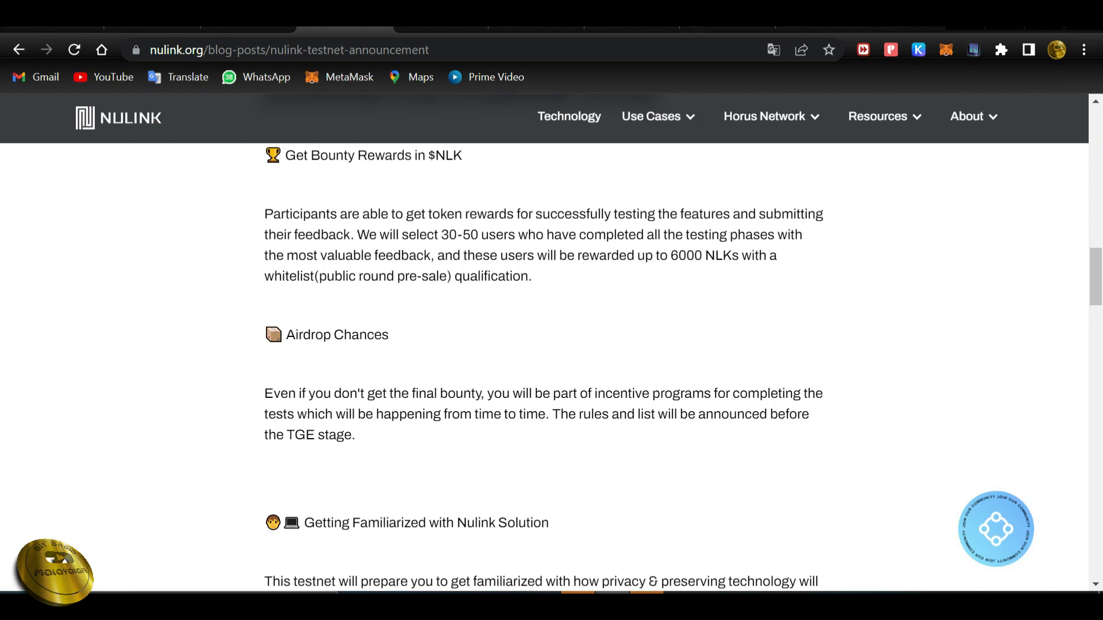
# Clear a stray text selection, reread parts of the post, then switch to chrome://extensions.
pyautogui.moveTo(481, 394); pyautogui.dragTo(400, 395)
pyautogui.click(400, 394)
pyautogui.scroll(-7, 544, 345)
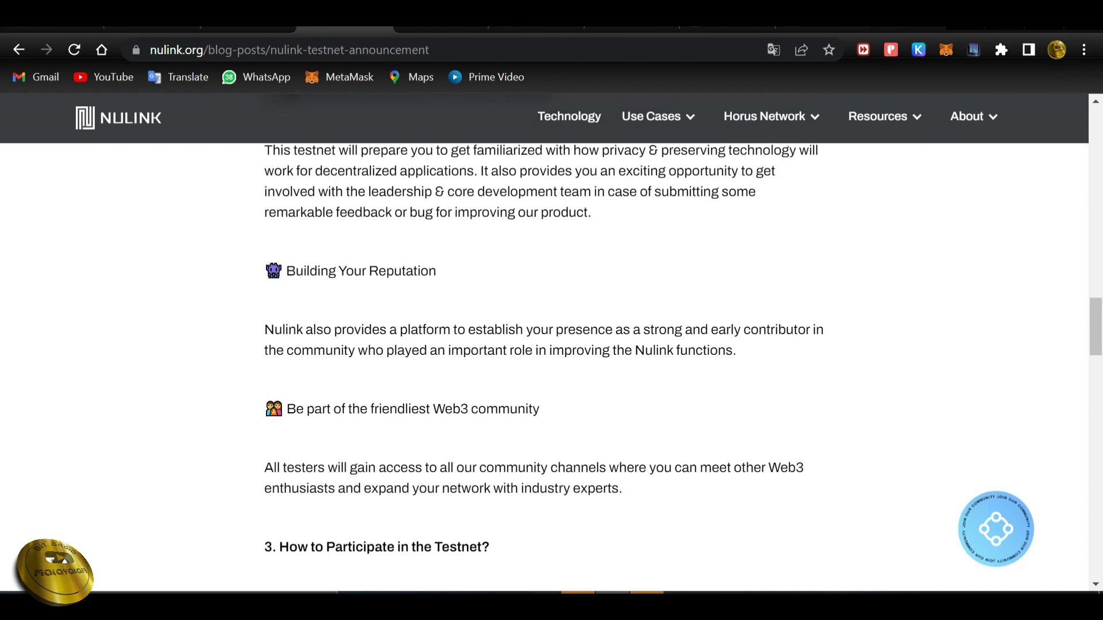
pyautogui.scroll(4, 545, 344)
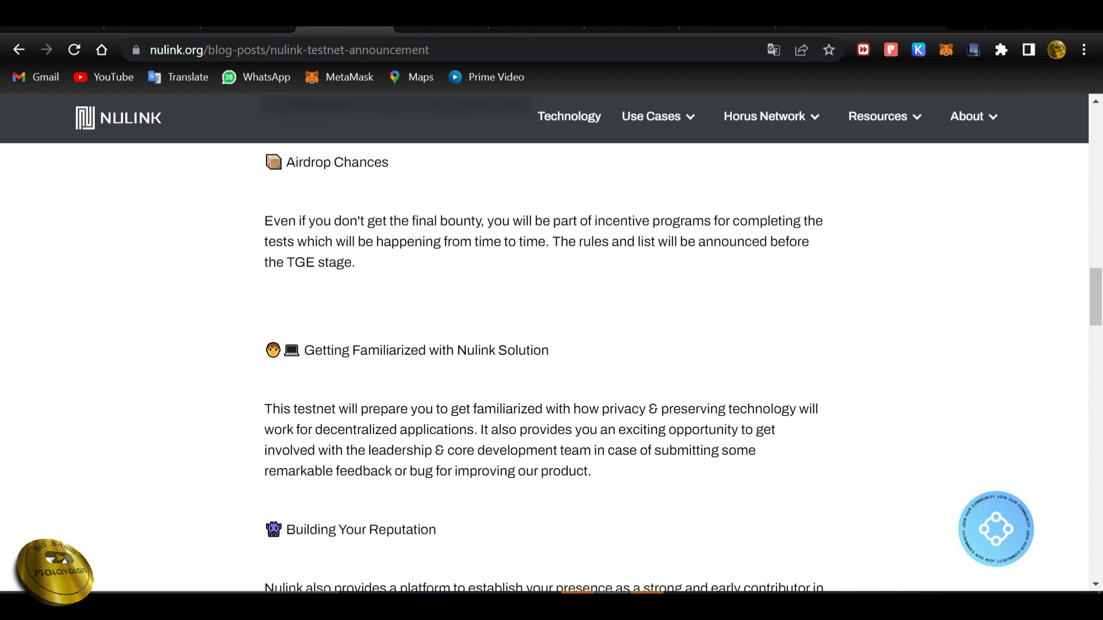
pyautogui.scroll(2, 544, 344)
pyautogui.scroll(-4, 544, 345)
pyautogui.scroll(9, 544, 345)
pyautogui.scroll(3, 544, 345)
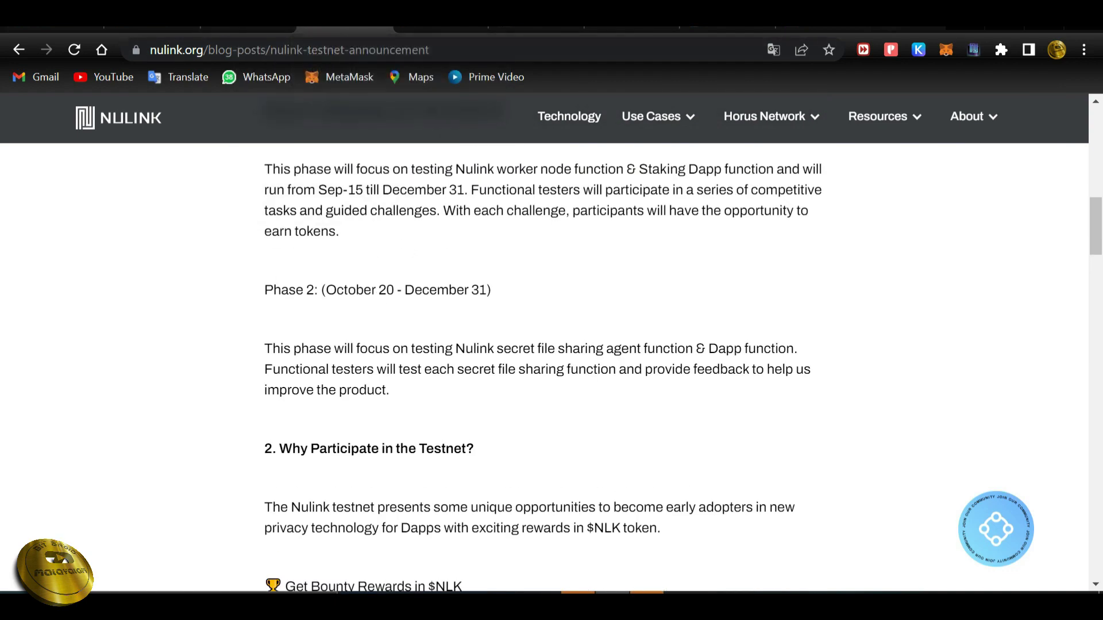
pyautogui.hotkey('ctrl', 'Tab')
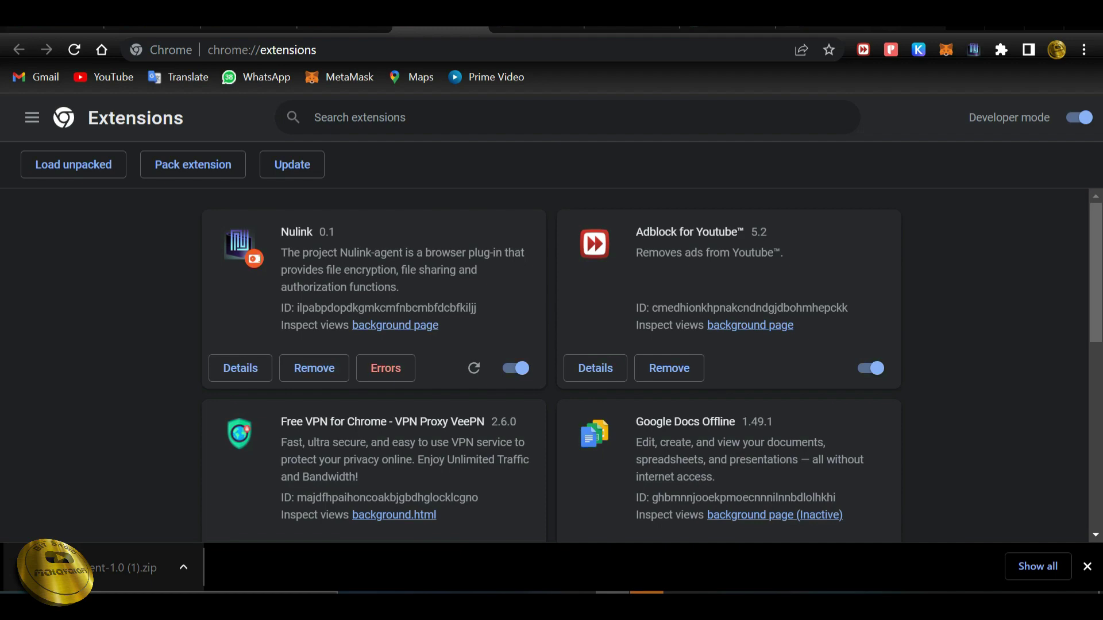
pyautogui.click(124, 568)
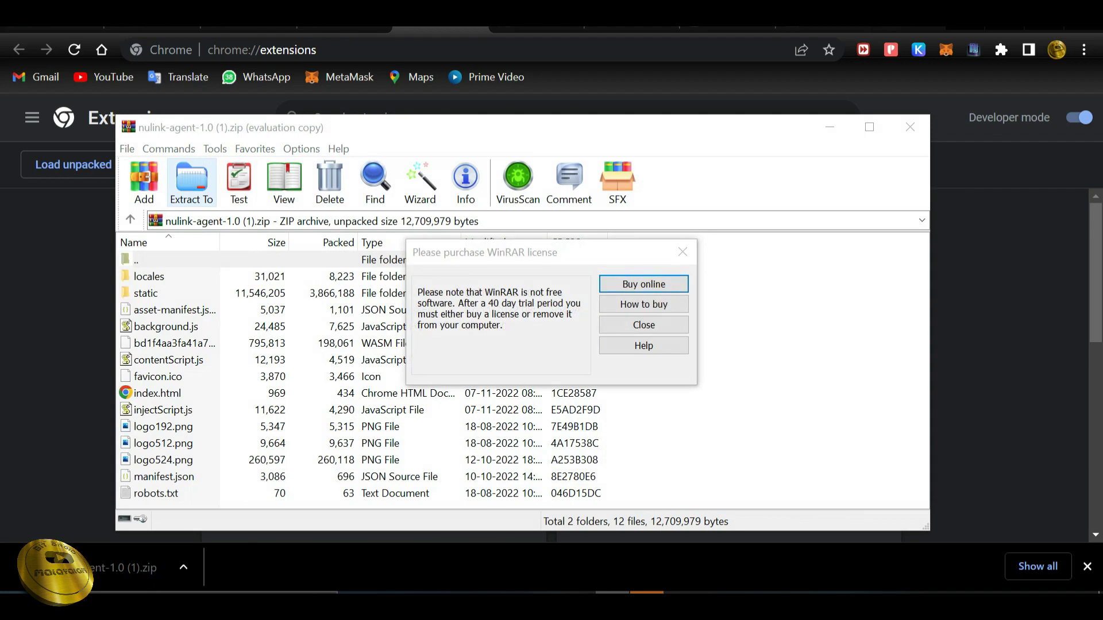
pyautogui.hotkey('alt', 'Tab')
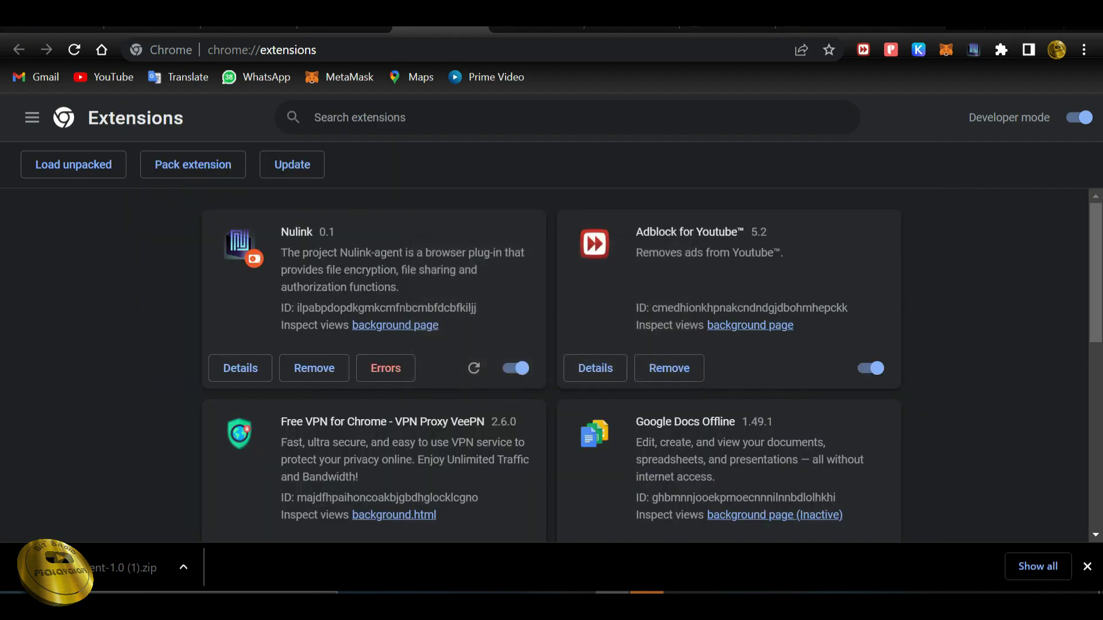
pyautogui.hotkey('alt', 'Tab')
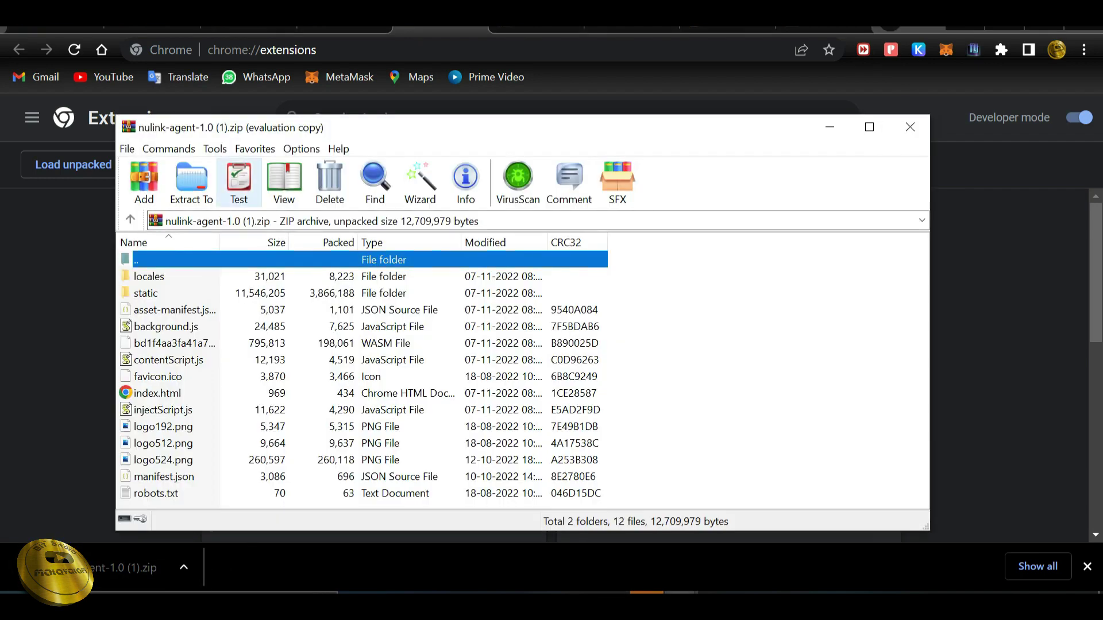
pyautogui.click(191, 181)
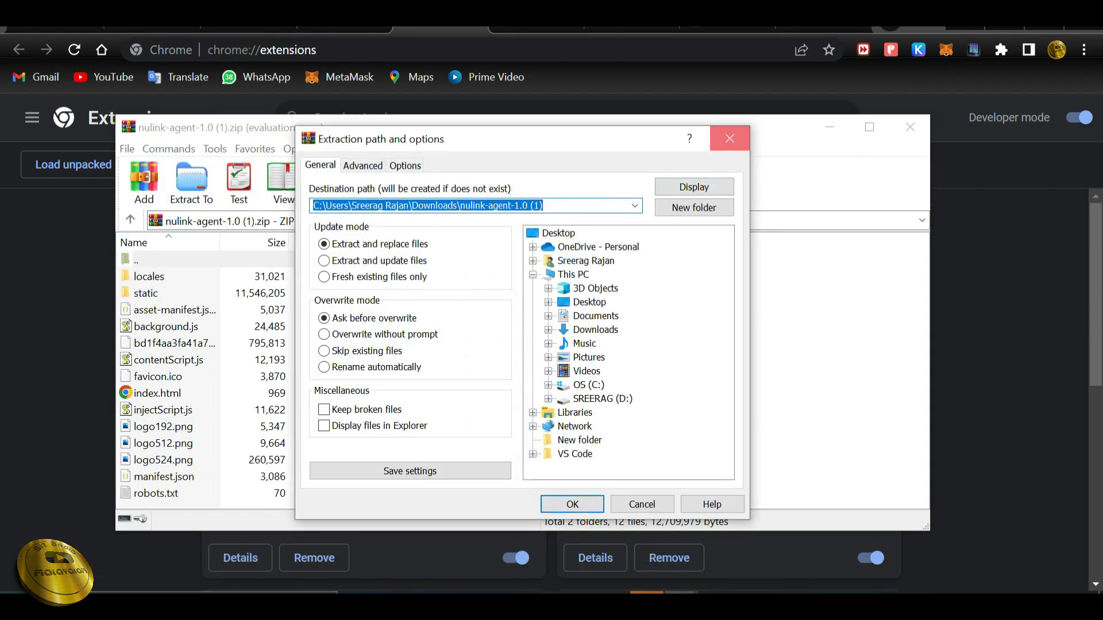
pyautogui.click(730, 139)
pyautogui.click(910, 127)
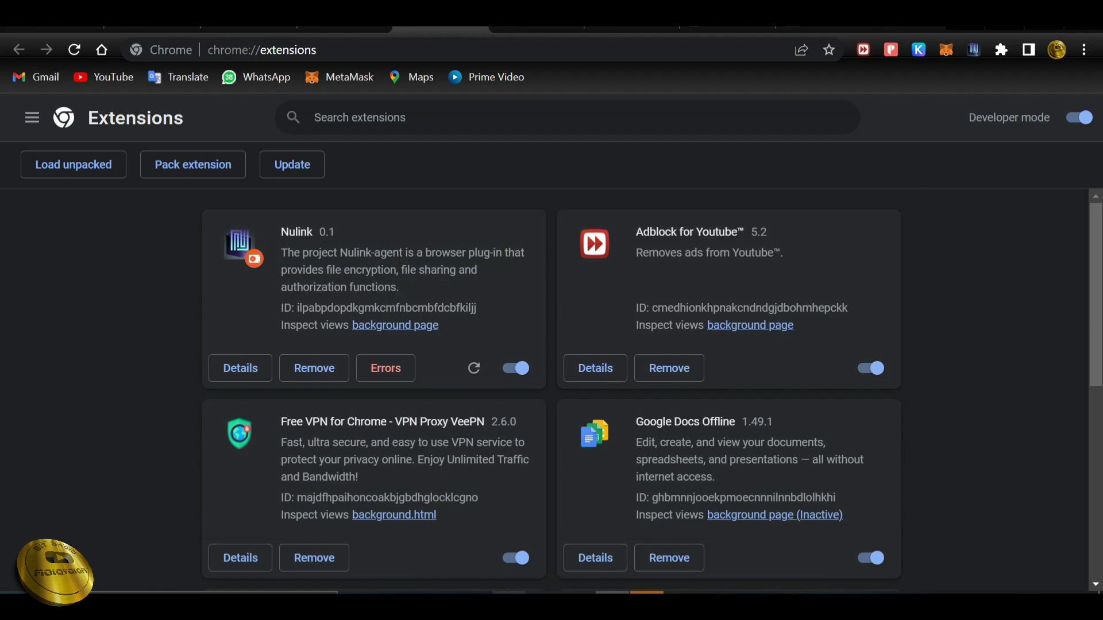
pyautogui.hotkey('alt', 'Tab')
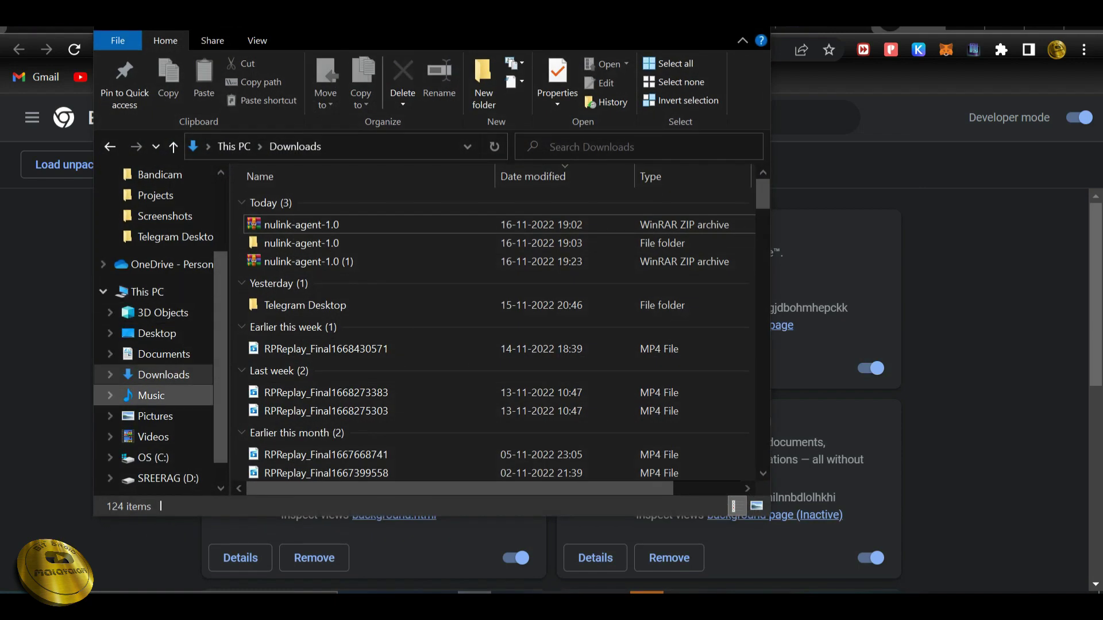
pyautogui.click(301, 262)
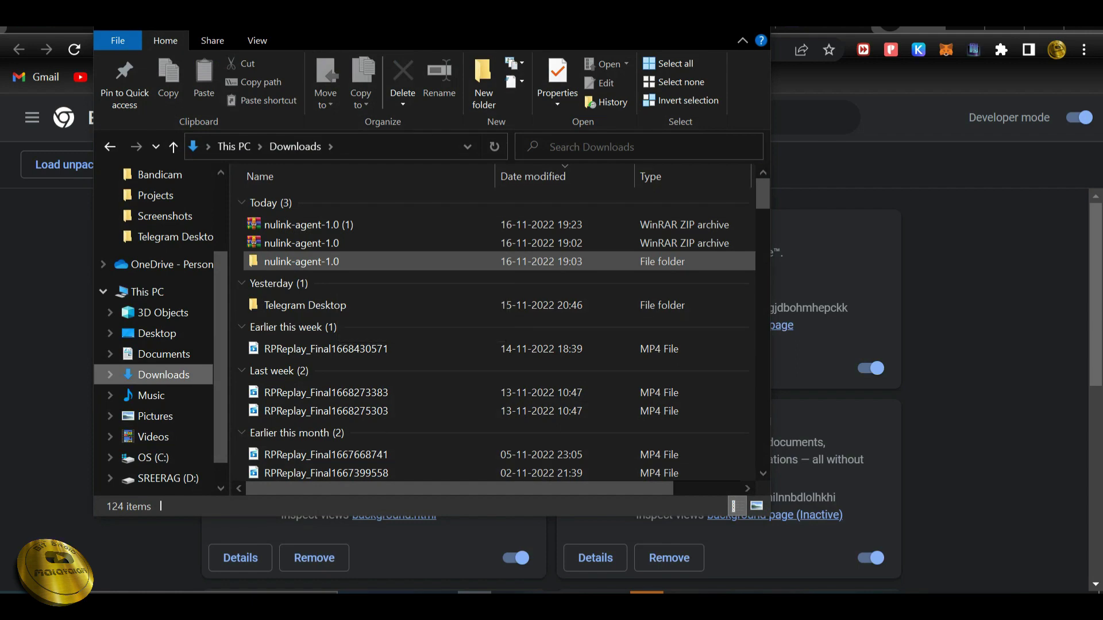
pyautogui.doubleClick(301, 262)
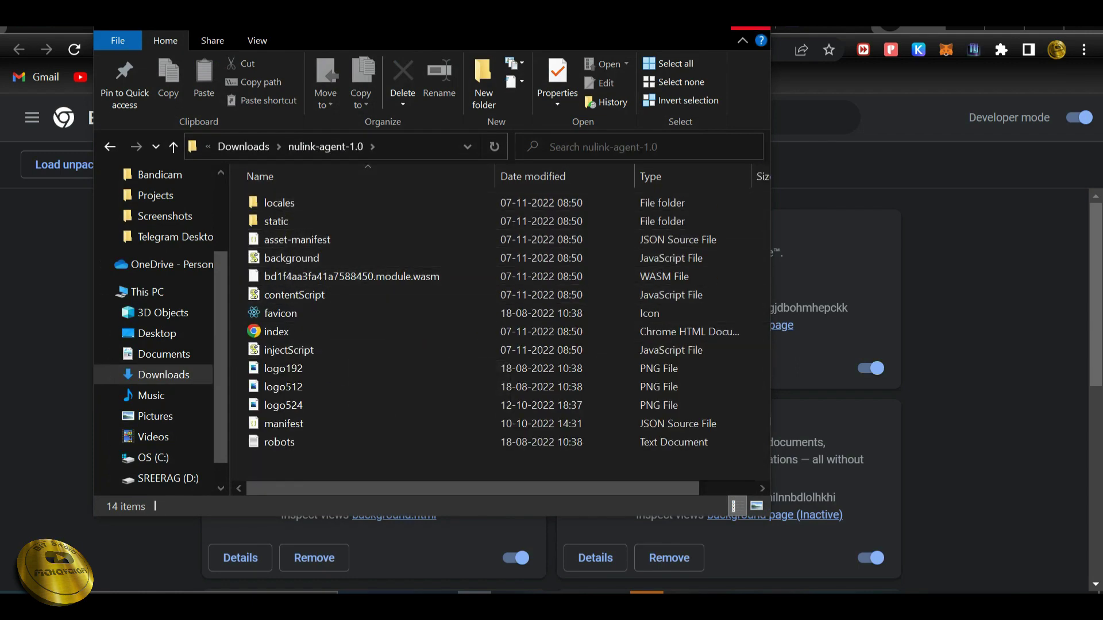
pyautogui.hotkey('alt', 'F4')
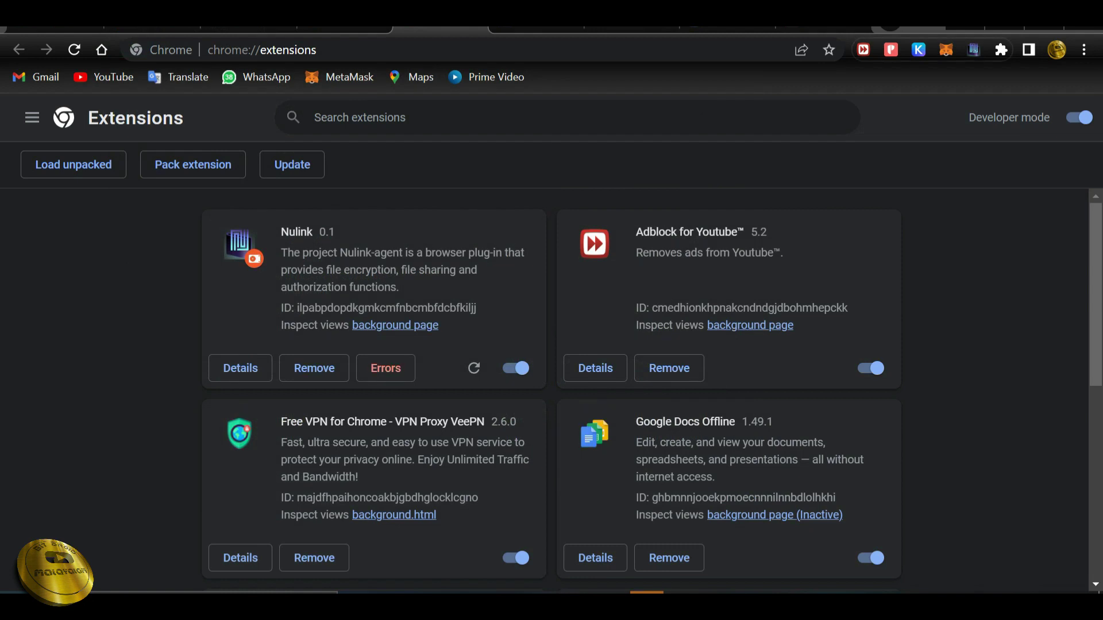
# Go to the extensions management page and toggle Developer mode off and back on.
pyautogui.click(1001, 49)
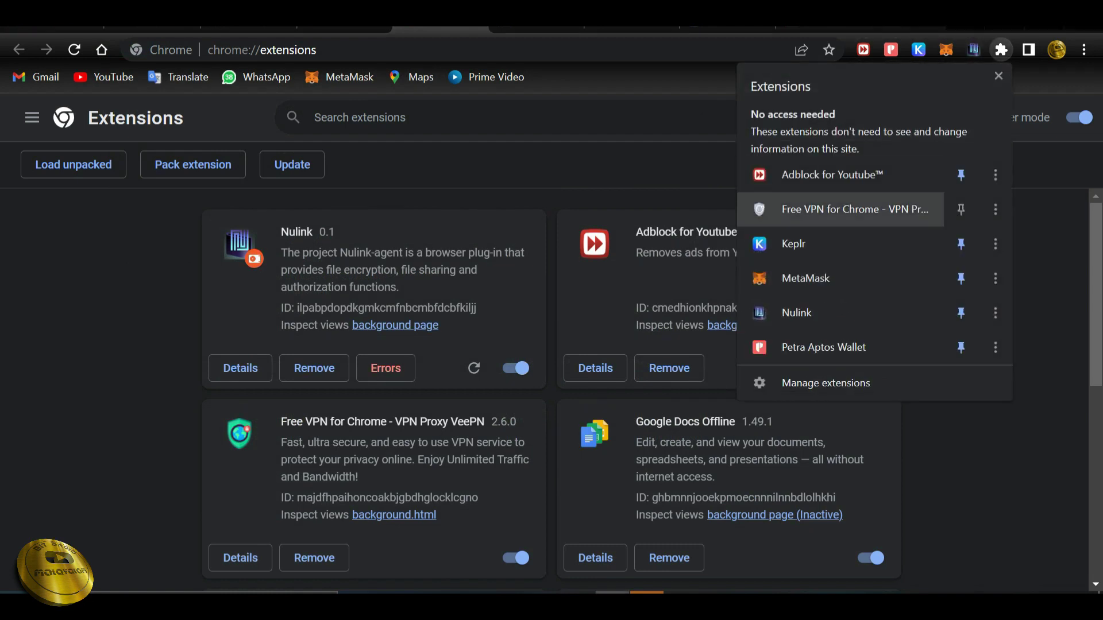
pyautogui.click(827, 379)
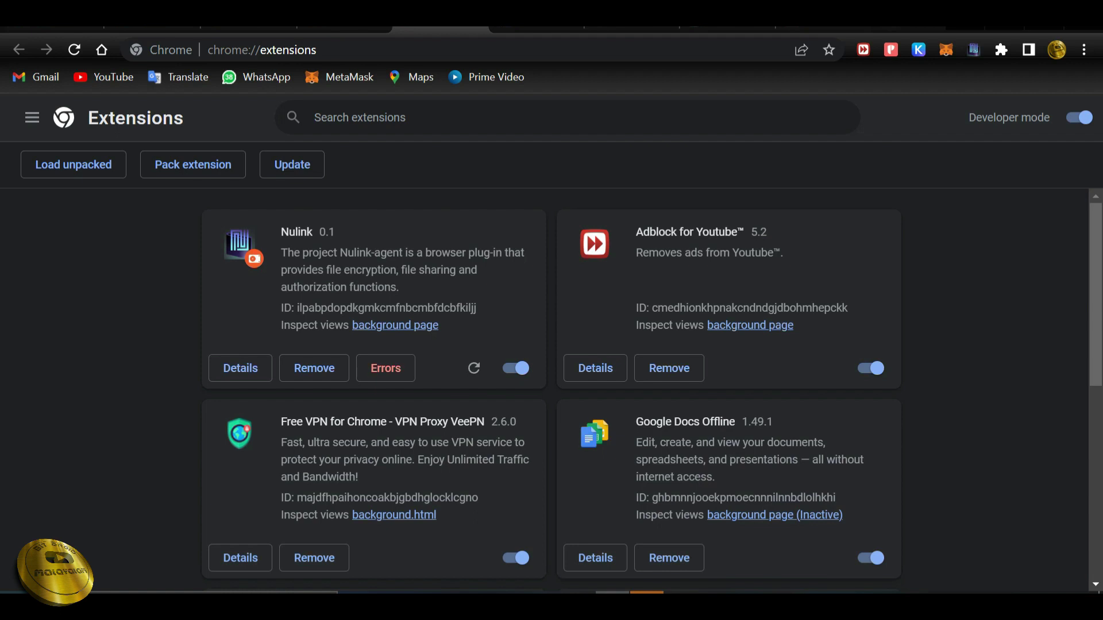
pyautogui.click(1078, 117)
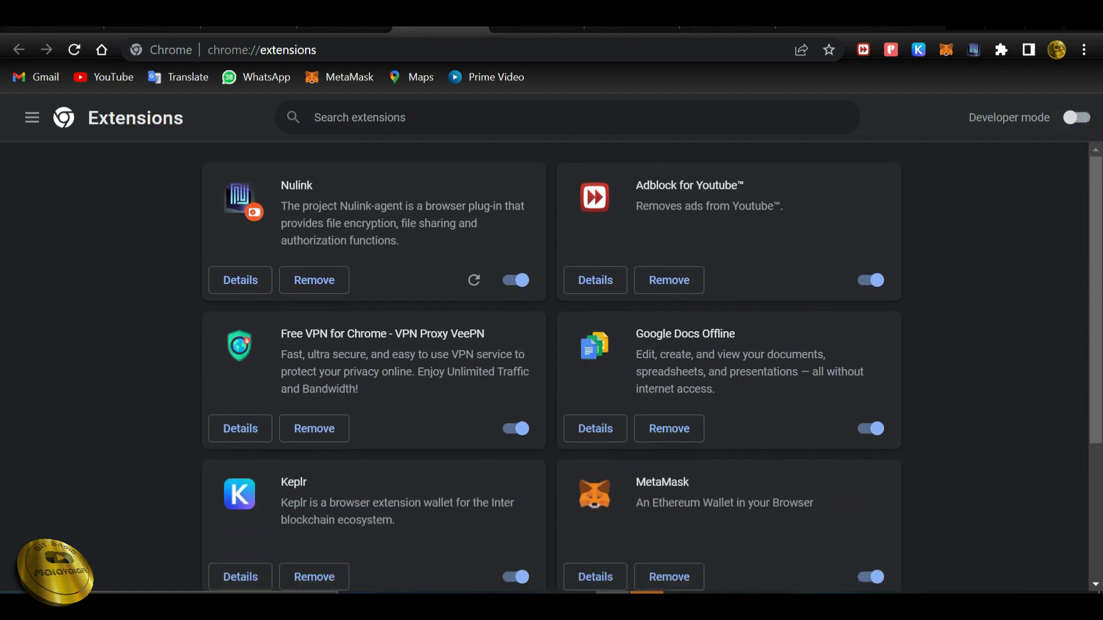
pyautogui.click(1079, 118)
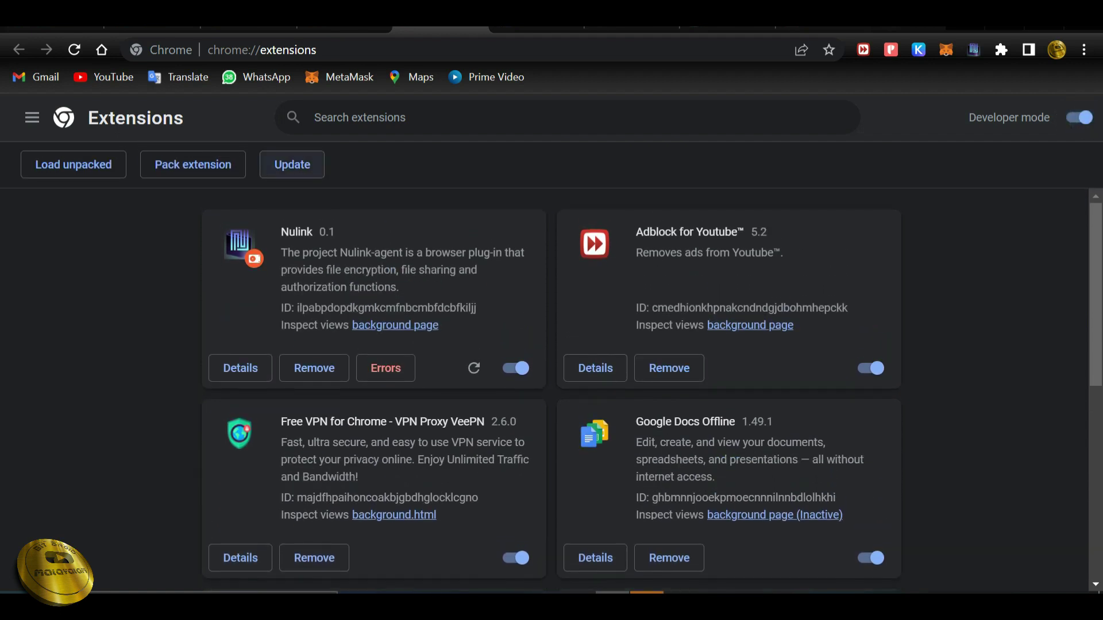
# Load the unpacked nulink-agent-1.0 folder from Downloads as an extension.
pyautogui.click(74, 165)
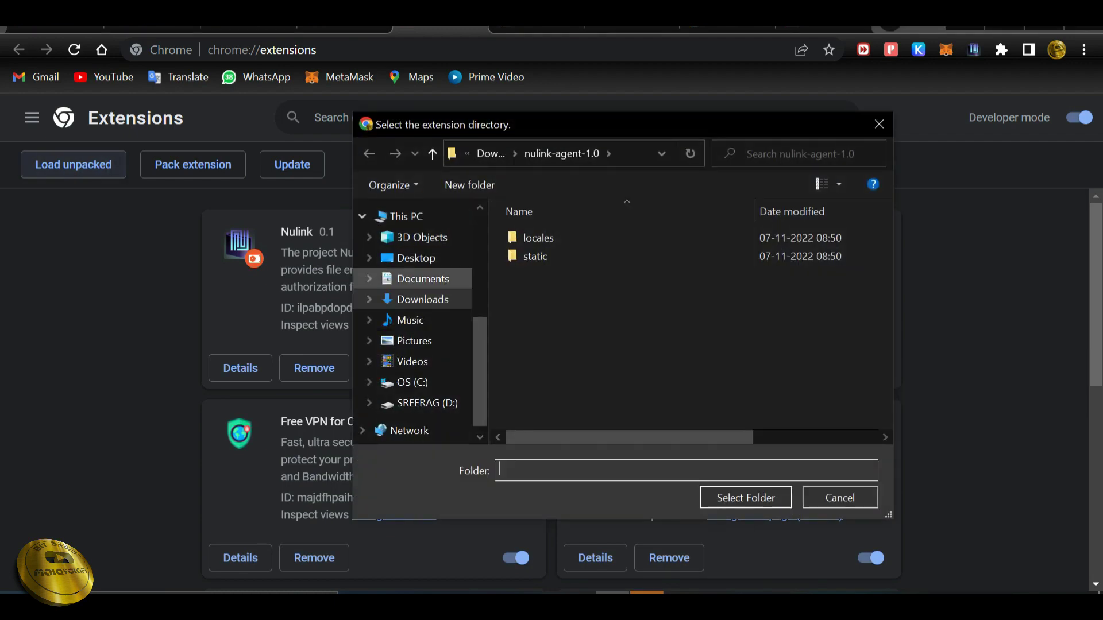
pyautogui.click(423, 300)
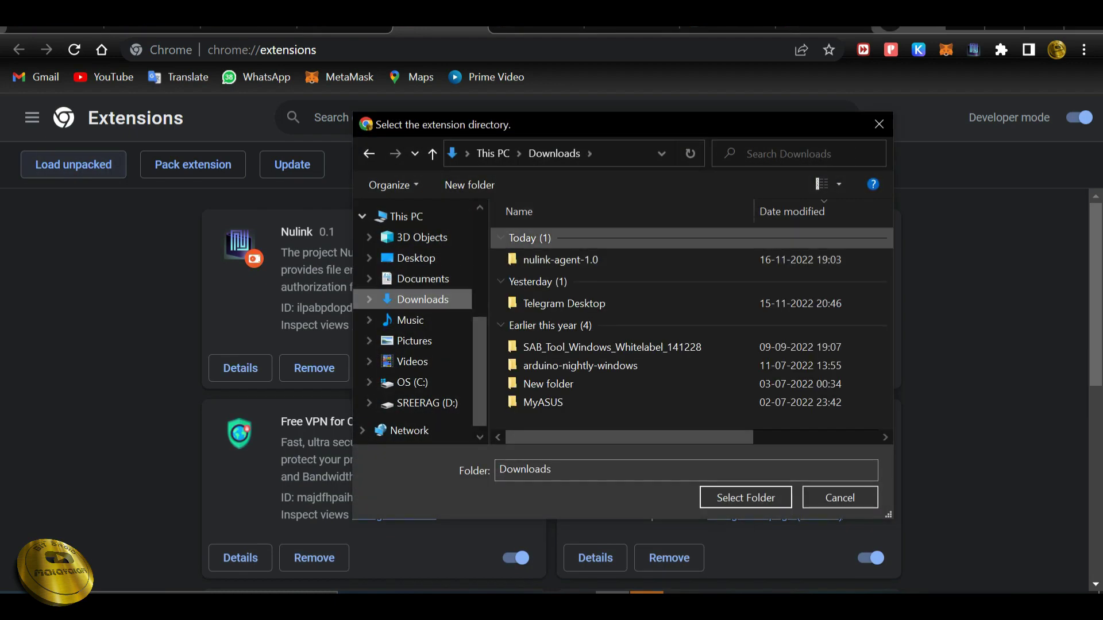
pyautogui.doubleClick(535, 256)
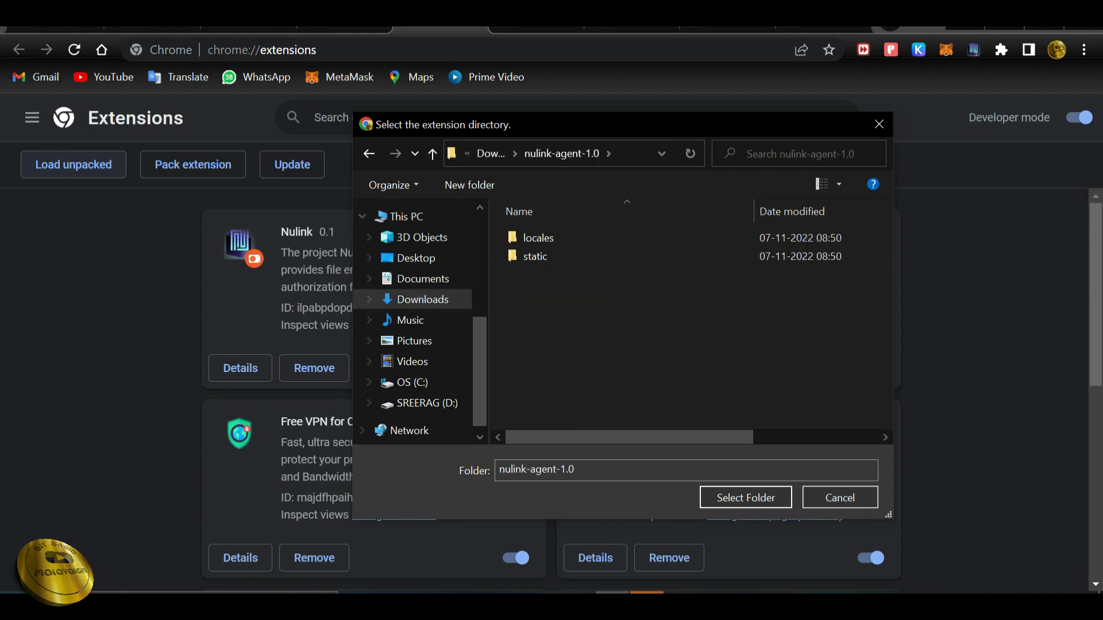
pyautogui.click(745, 498)
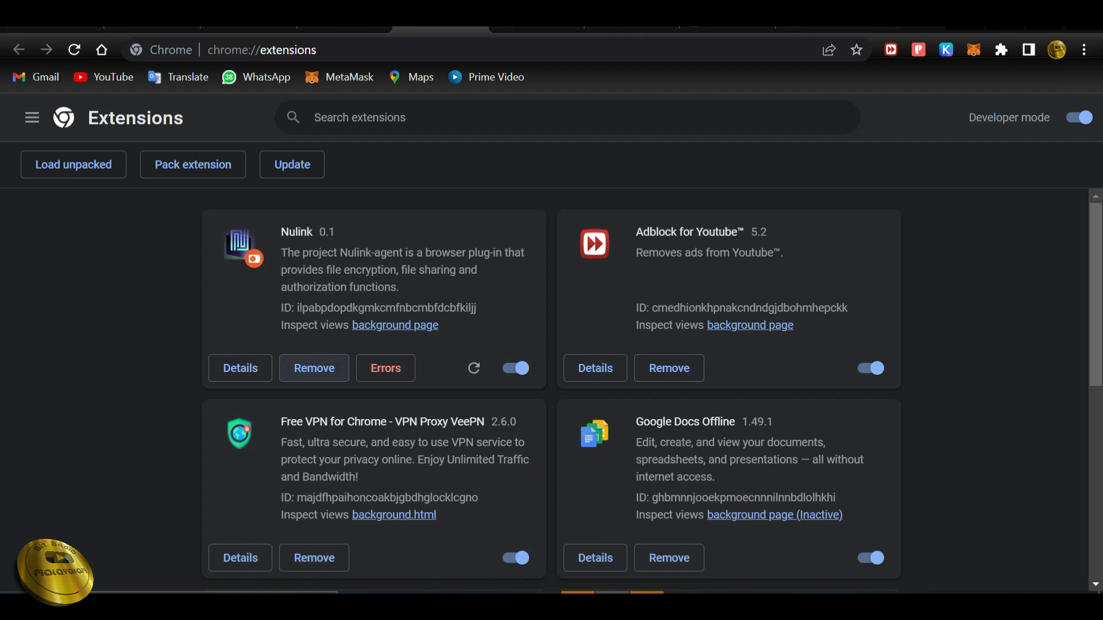
# Pin the Nulink extension to the toolbar and open its agent popup.
pyautogui.click(1001, 49)
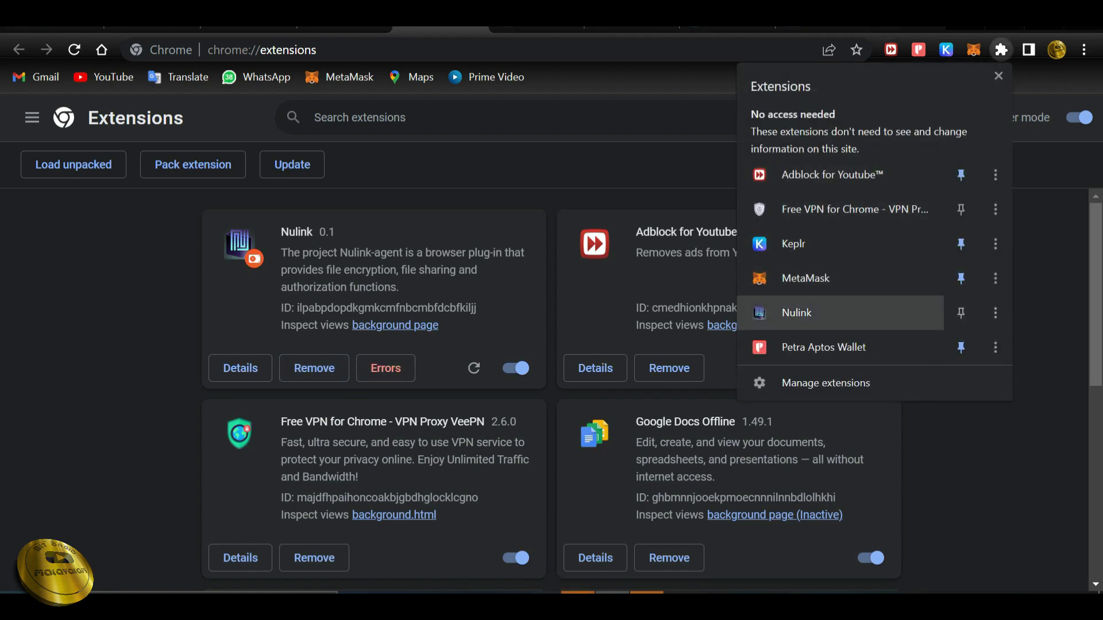
pyautogui.click(961, 312)
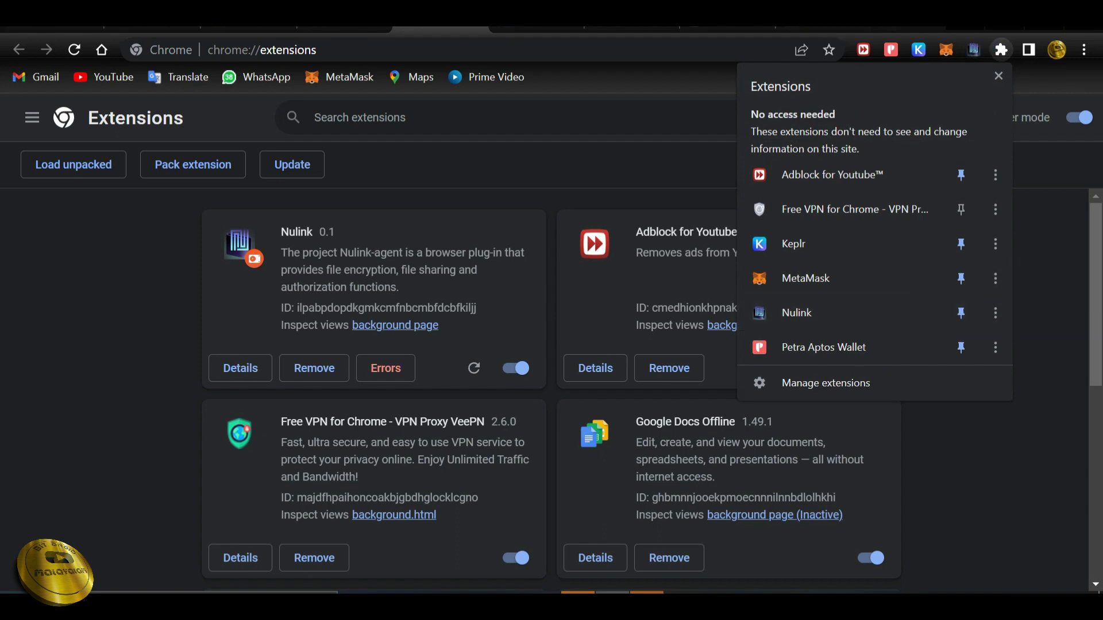
pyautogui.click(998, 75)
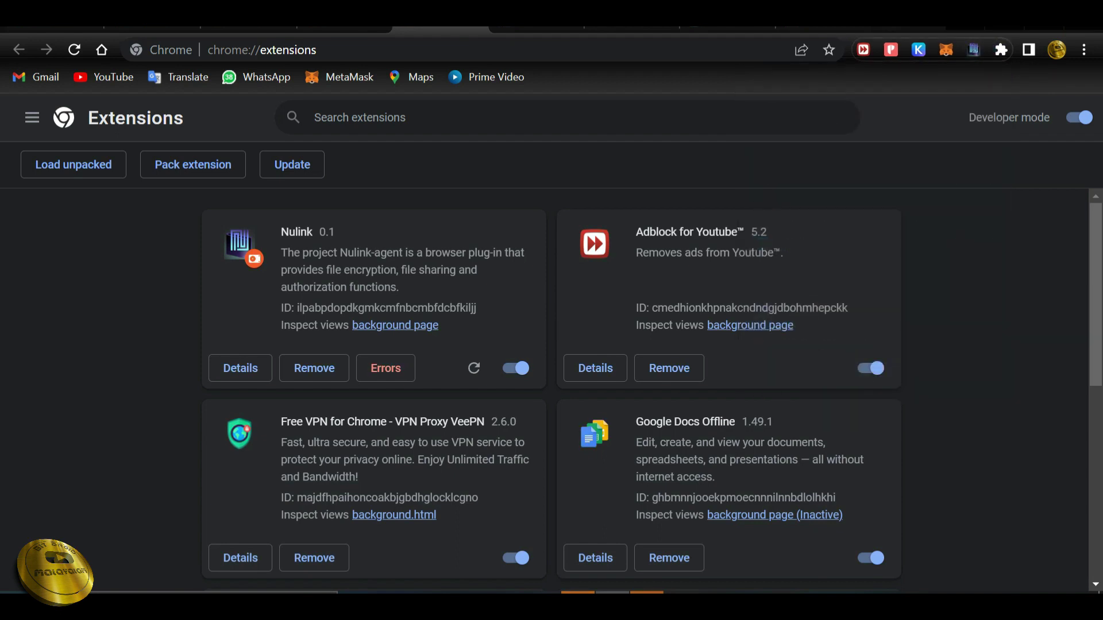
pyautogui.click(973, 49)
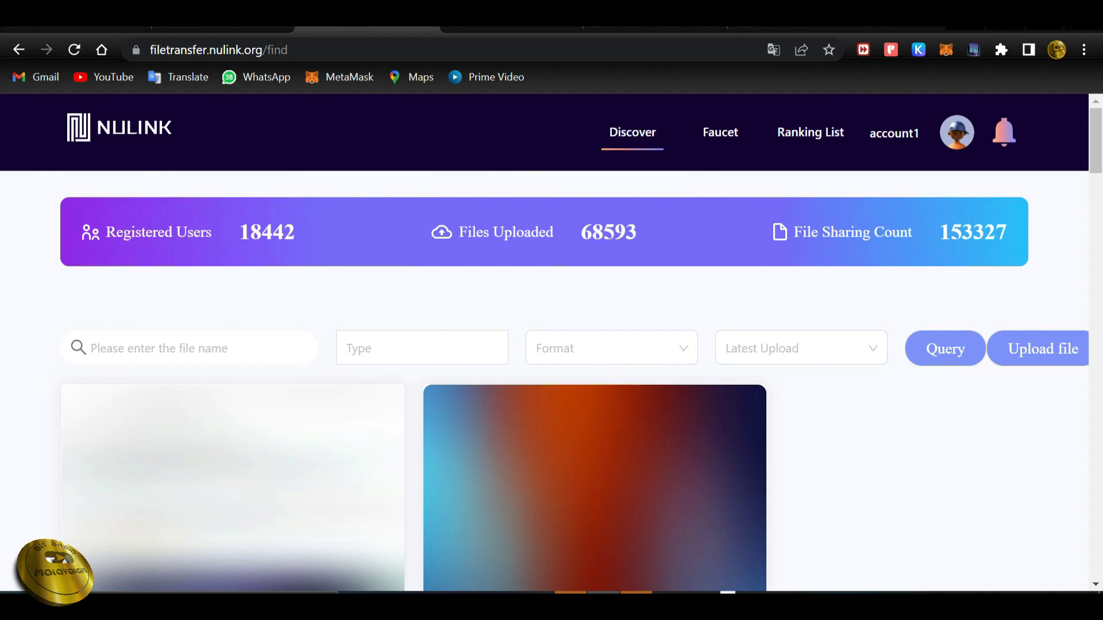
# Go from the FileTransfer Discover page to the Faucet page.
pyautogui.click(720, 133)
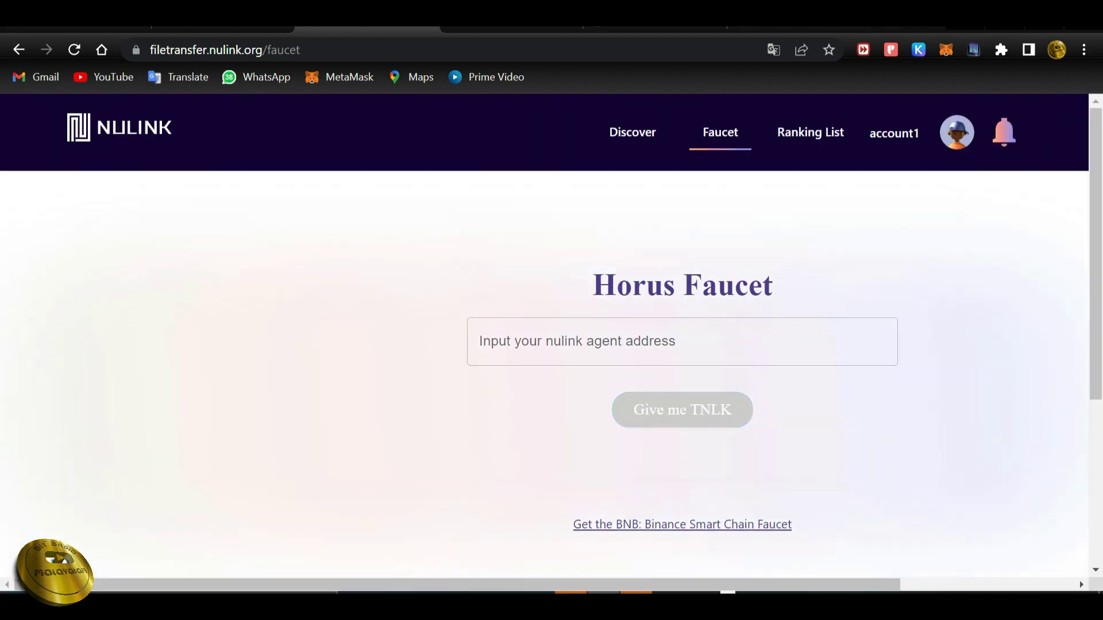
# Copy the account address from the Nulink agent popup.
pyautogui.click(973, 49)
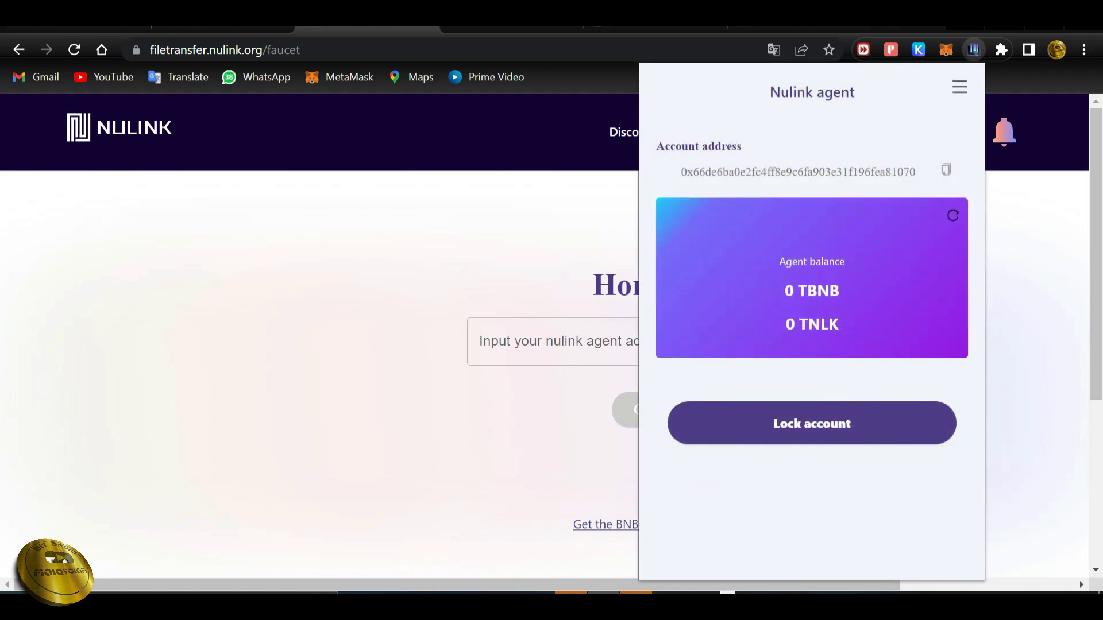
pyautogui.click(946, 169)
pyautogui.press('Escape')
# Paste the address into the Horus Faucet, request TNLK, and open the Binance Smart Chain faucet.
pyautogui.rightClick(599, 343)
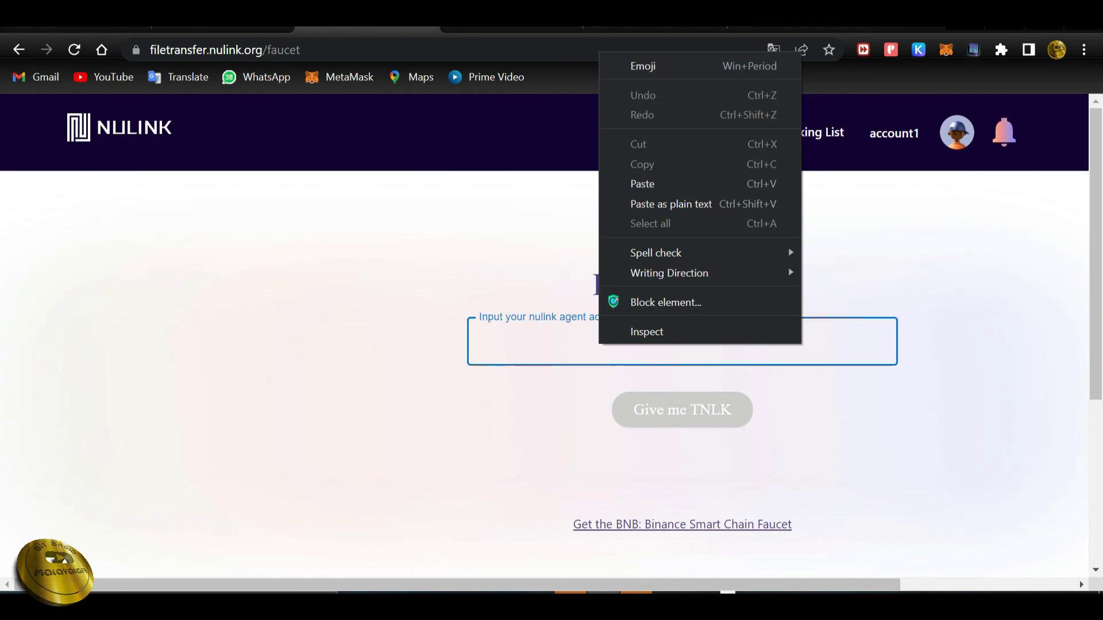
pyautogui.hotkey('ctrl', 'v')
pyautogui.press('Return')
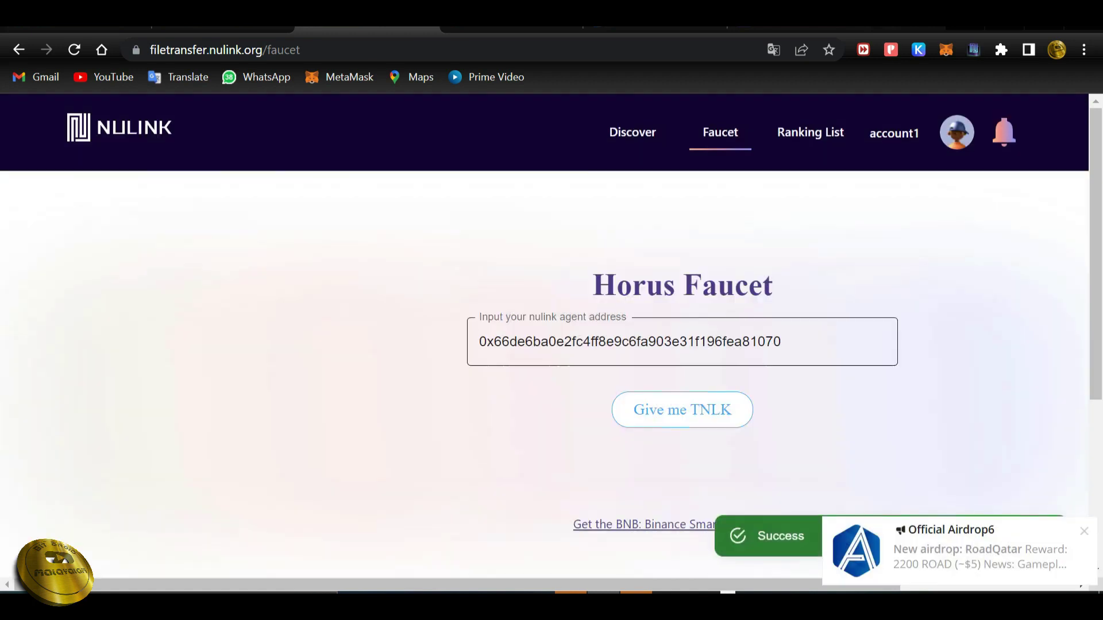
pyautogui.scroll(-3, 683, 351)
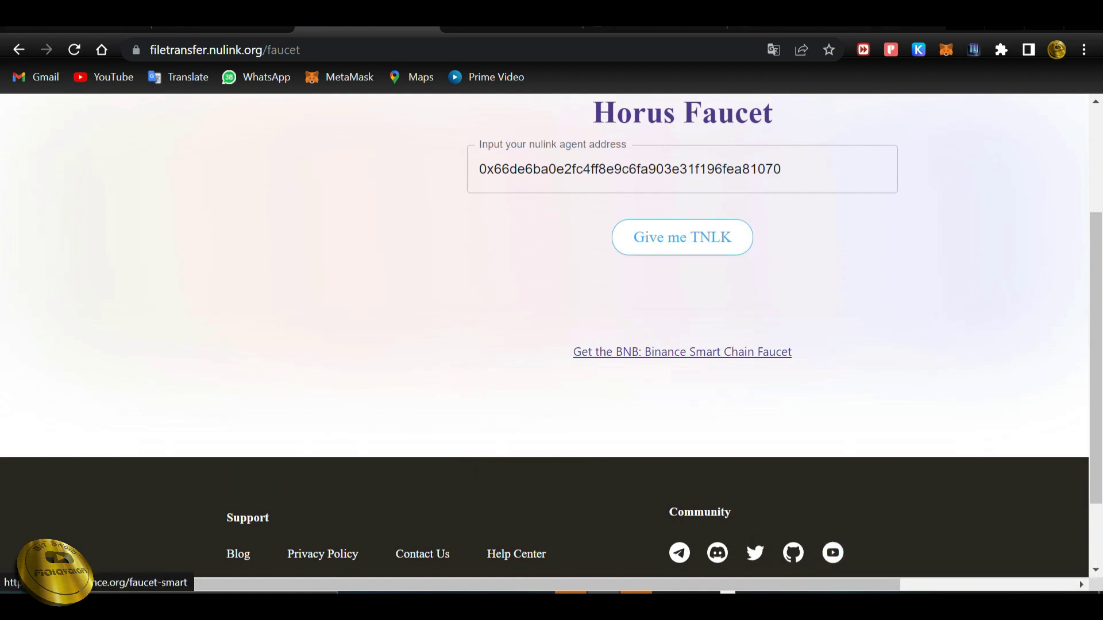
pyautogui.click(682, 351)
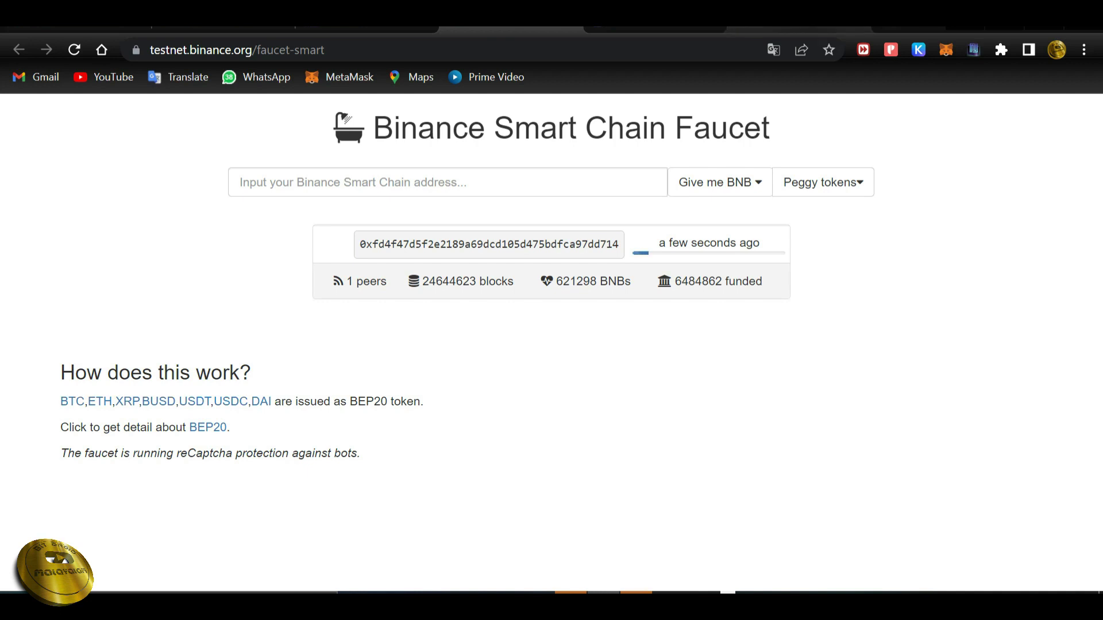
# Paste the agent address into the BNB testnet faucet and request 0.5 BNBs.
pyautogui.rightClick(467, 187)
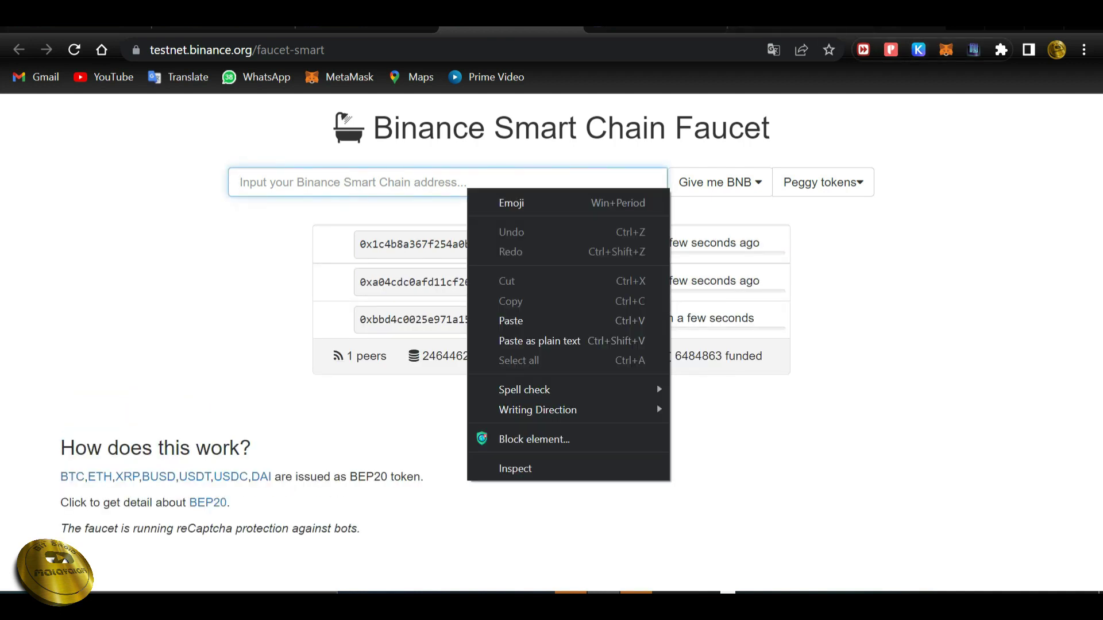
pyautogui.click(462, 183)
pyautogui.hotkey('ctrl', 'v')
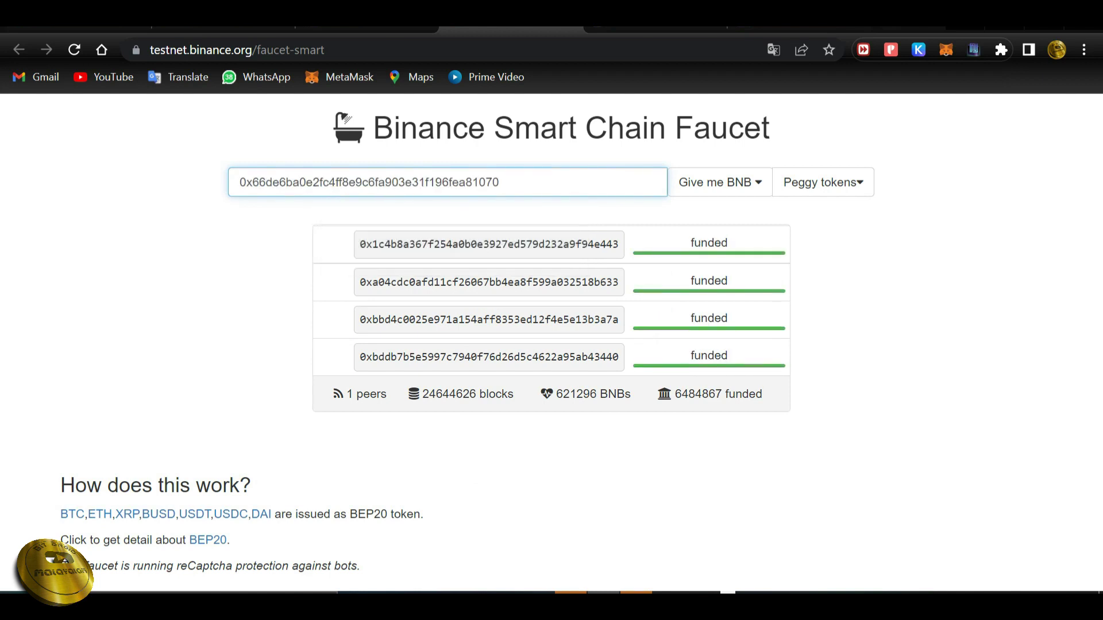
pyautogui.click(719, 182)
pyautogui.click(706, 214)
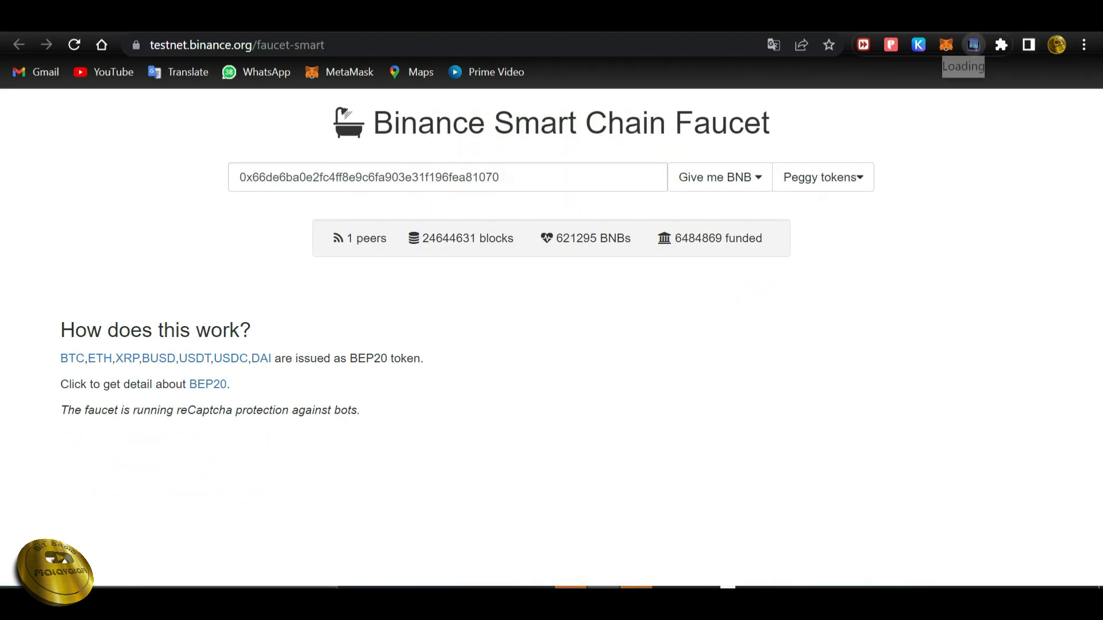
# Delete the RPC URL in the Nulink agent's configuration and switch to the ChainList tab.
pyautogui.click(974, 45)
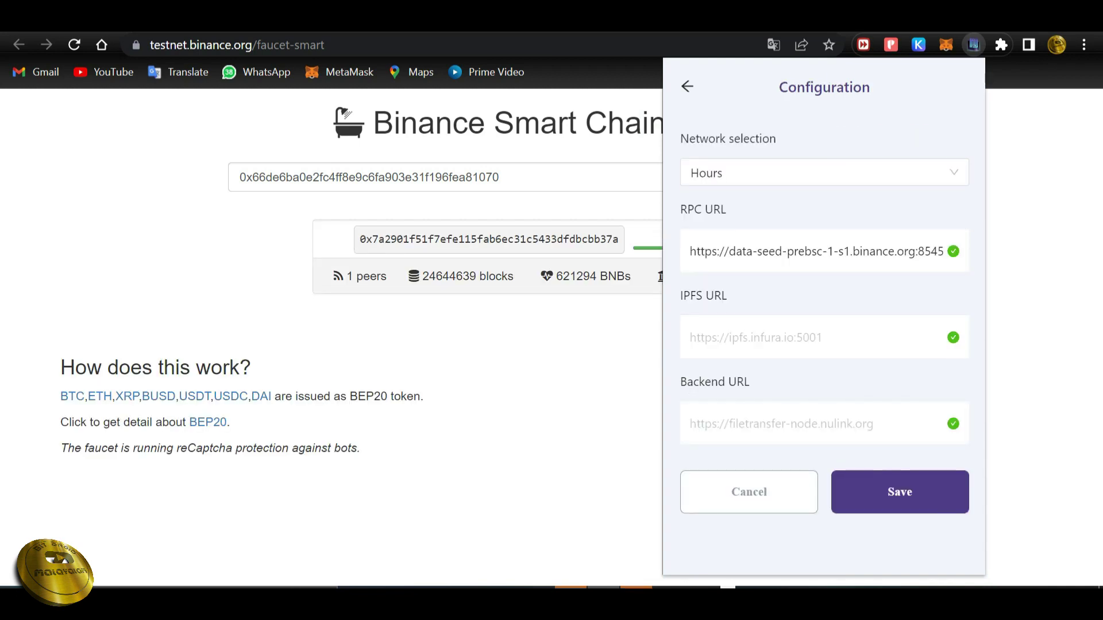
pyautogui.moveTo(690, 251); pyautogui.dragTo(948, 251)
pyautogui.press('BackSpace')
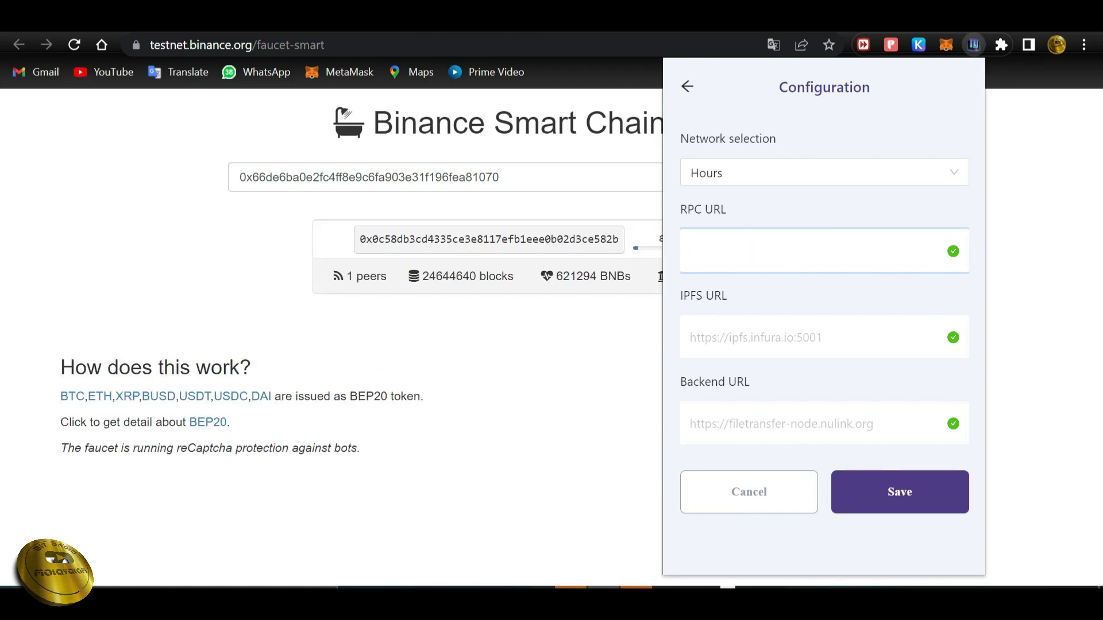
pyautogui.hotkey('ctrl', 'Tab')
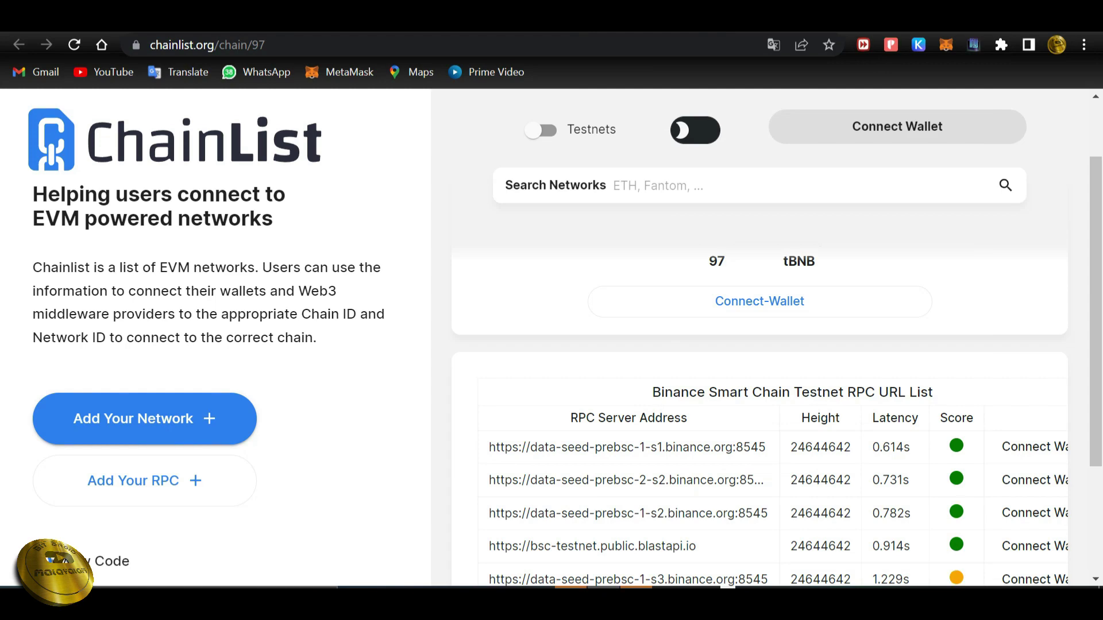
pyautogui.scroll(-3, 759, 374)
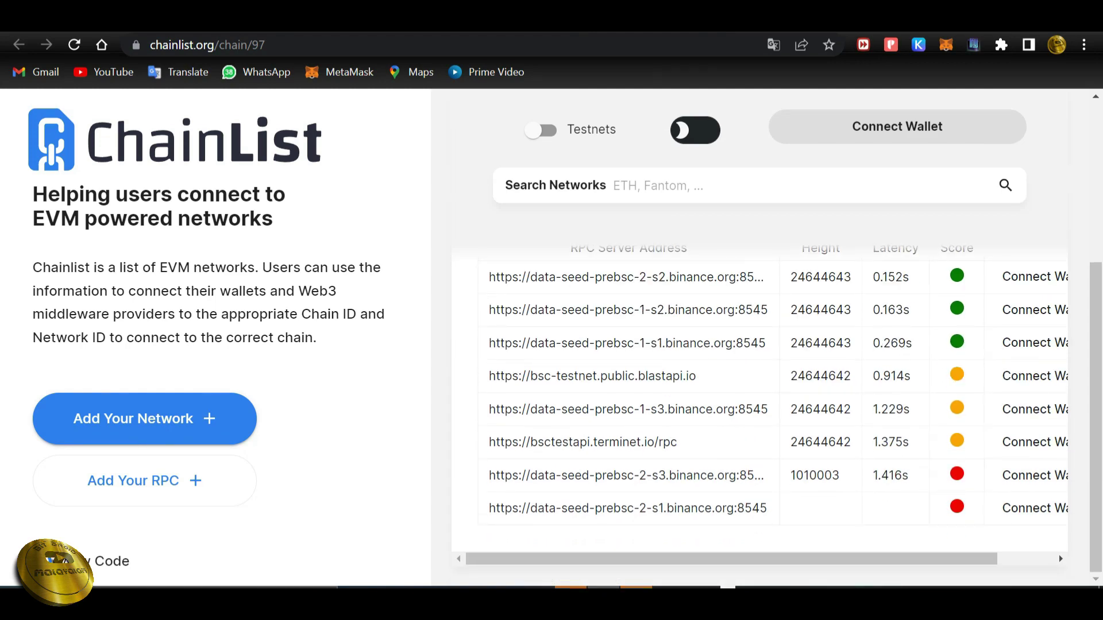
pyautogui.scroll(3, 758, 373)
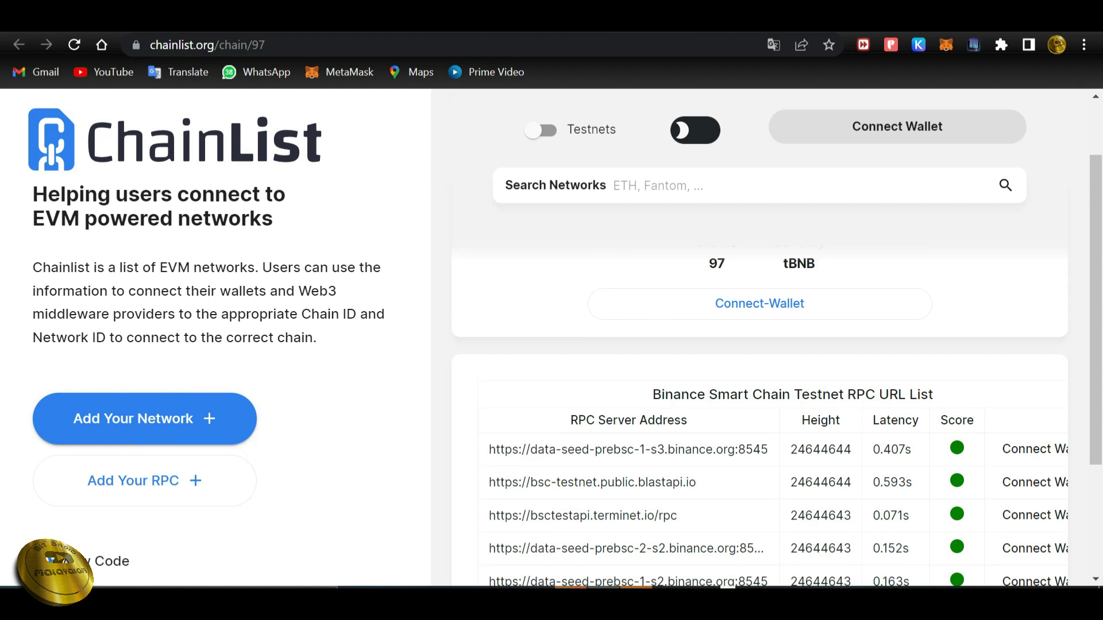
pyautogui.scroll(-3, 758, 374)
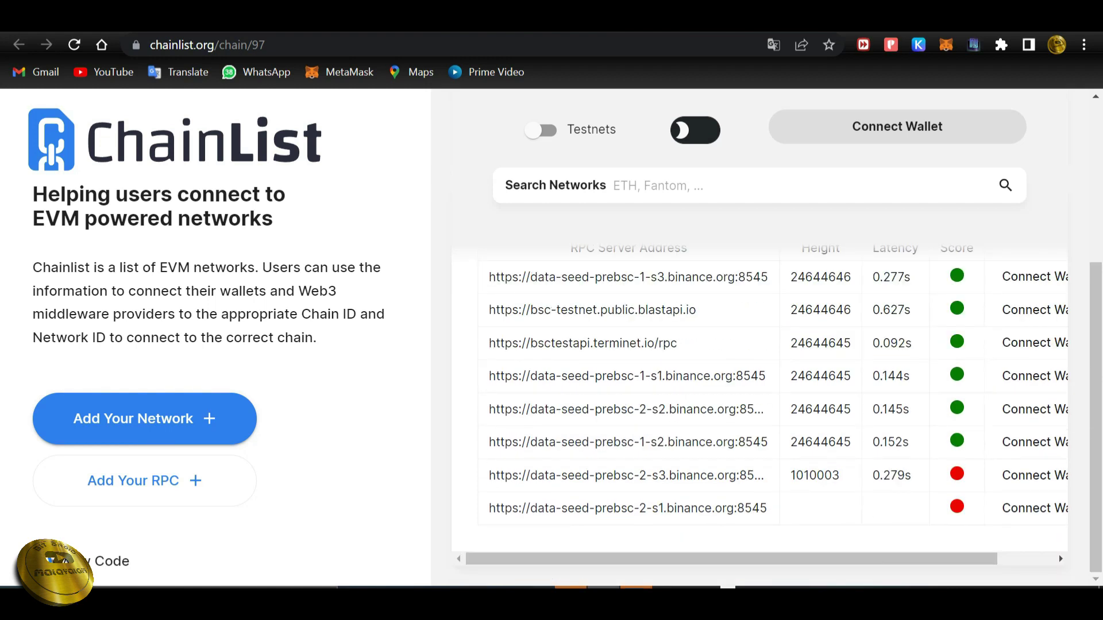
pyautogui.moveTo(695, 310); pyautogui.dragTo(489, 310)
pyautogui.hotkey('ctrl', 'c')
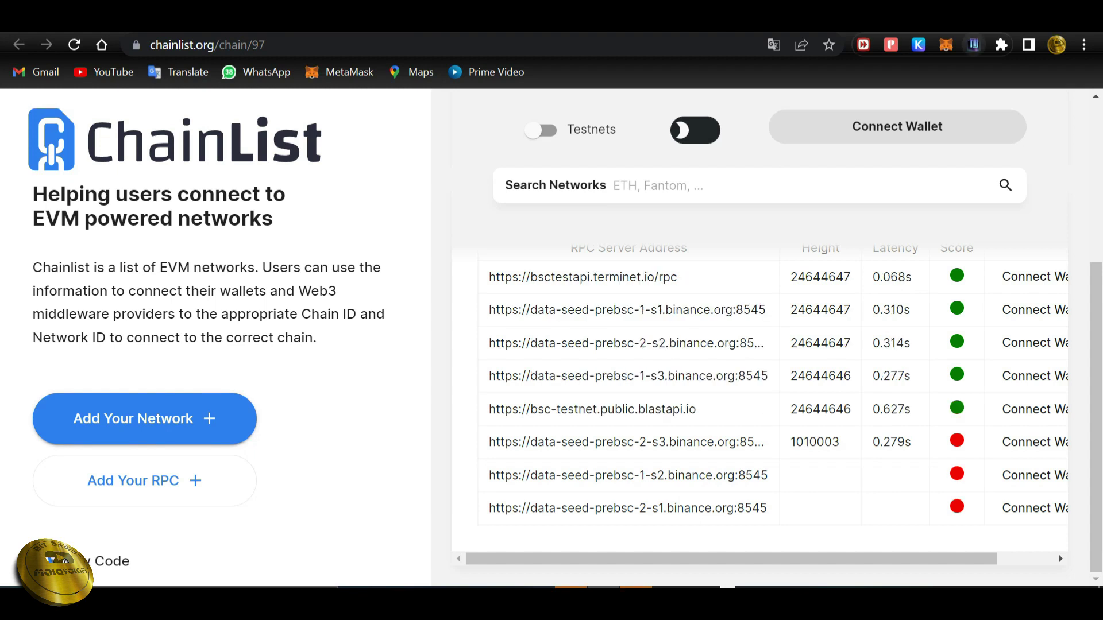
# Replace the Nulink agent's RPC URL with the blastapi URL in Configuration and save it.
pyautogui.click(973, 44)
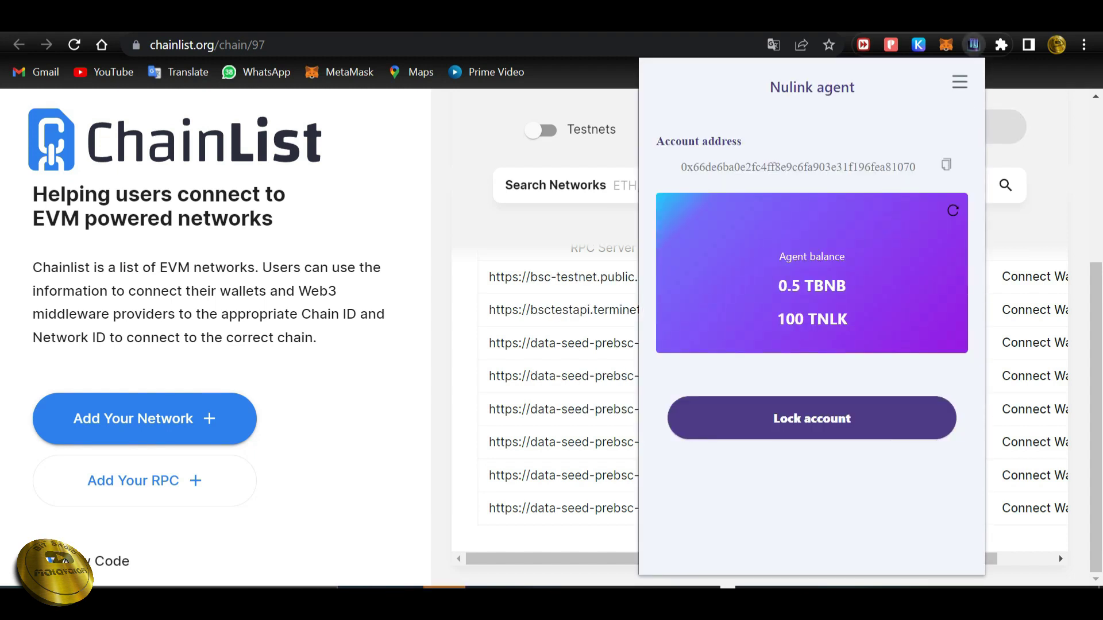
pyautogui.click(960, 82)
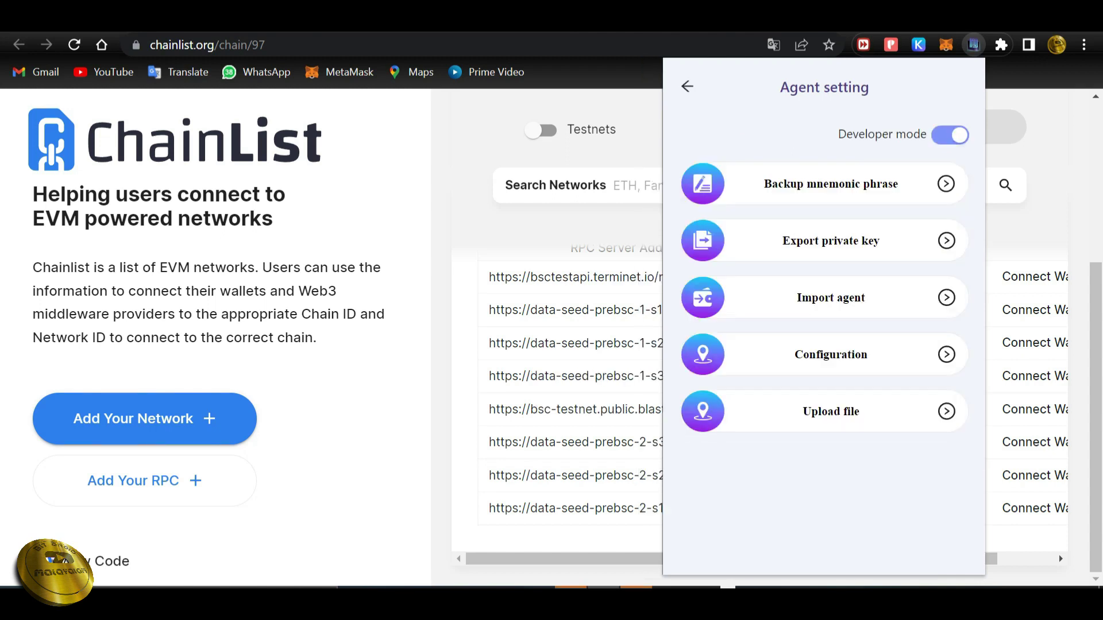
pyautogui.click(830, 355)
pyautogui.hotkey('ctrl', 'a')
pyautogui.press('BackSpace')
pyautogui.hotkey('ctrl', 'v')
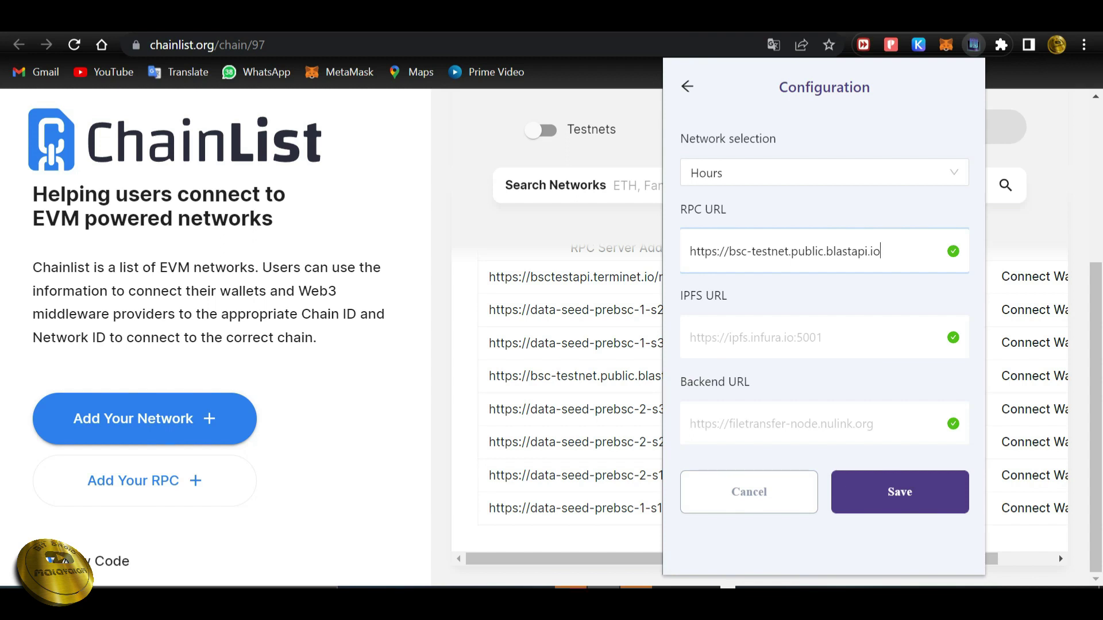
pyautogui.click(900, 492)
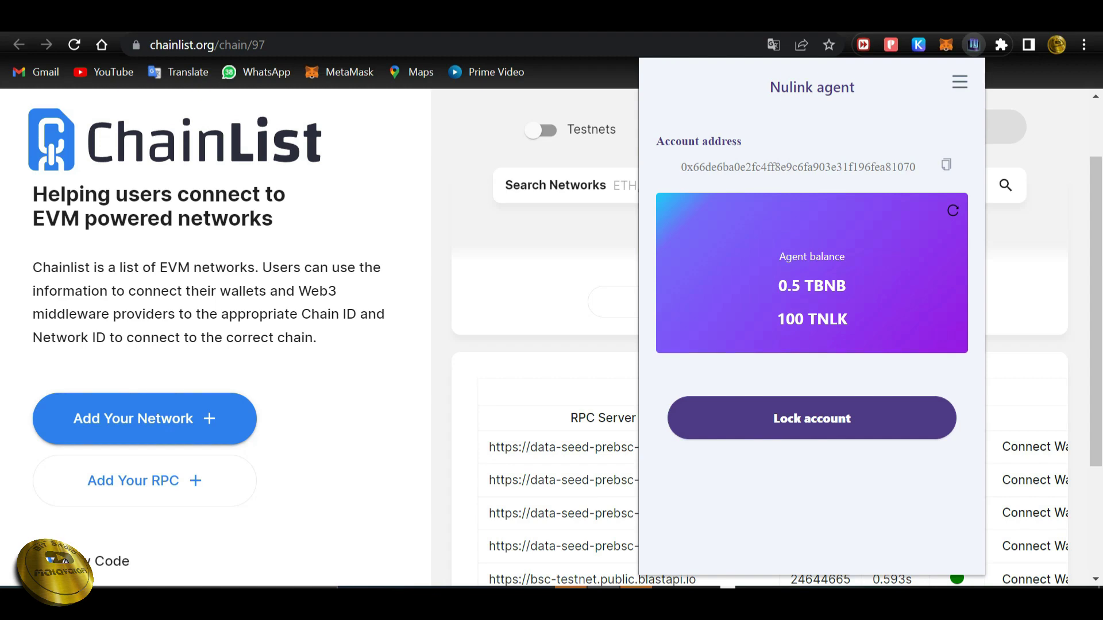
pyautogui.hotkey('ctrl', 'a')
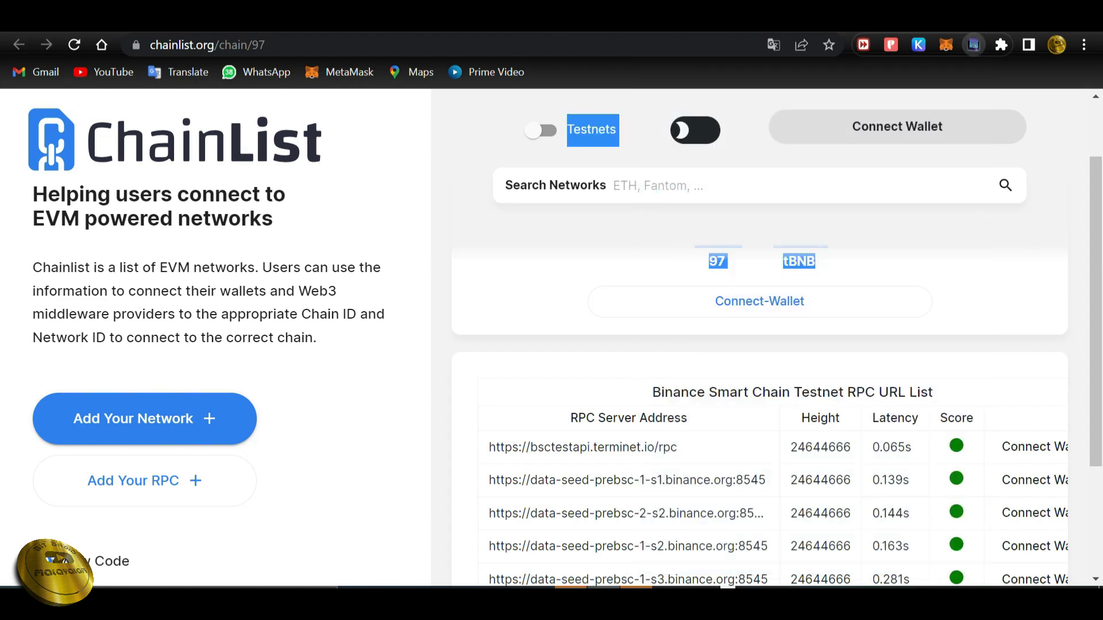
# Back on the NuLink tab, change the profile nickname to 'Bitdroid' and save the profile.
pyautogui.hotkey('ctrl', 'Tab')
pyautogui.scroll(3, 551, 333)
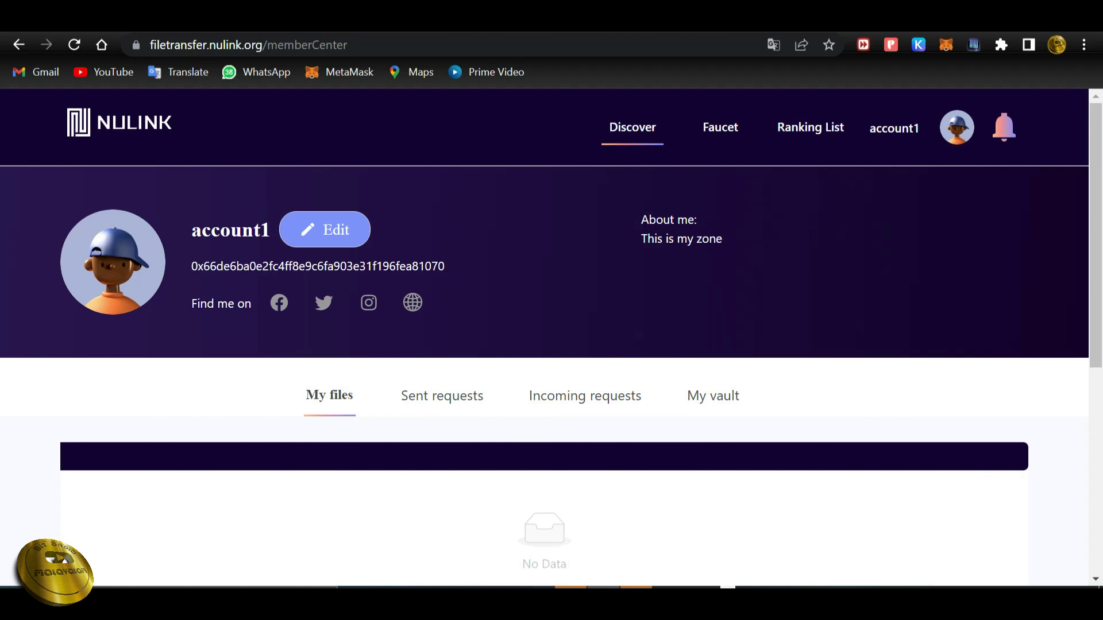
pyautogui.click(324, 229)
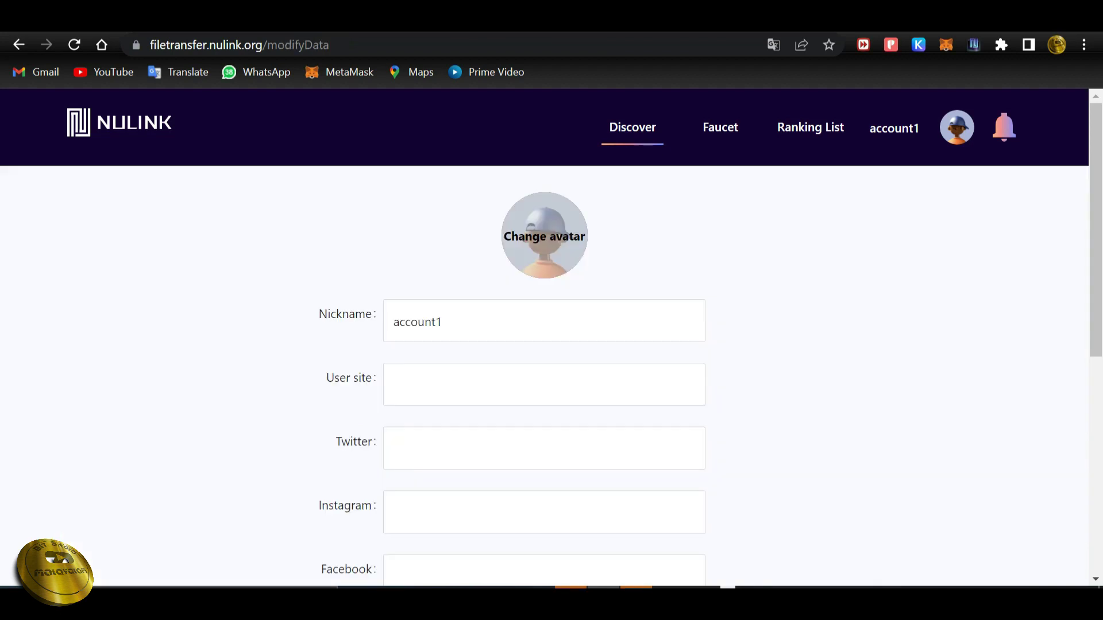
pyautogui.scroll(-4, 544, 322)
pyautogui.scroll(4, 544, 321)
pyautogui.doubleClick(417, 322)
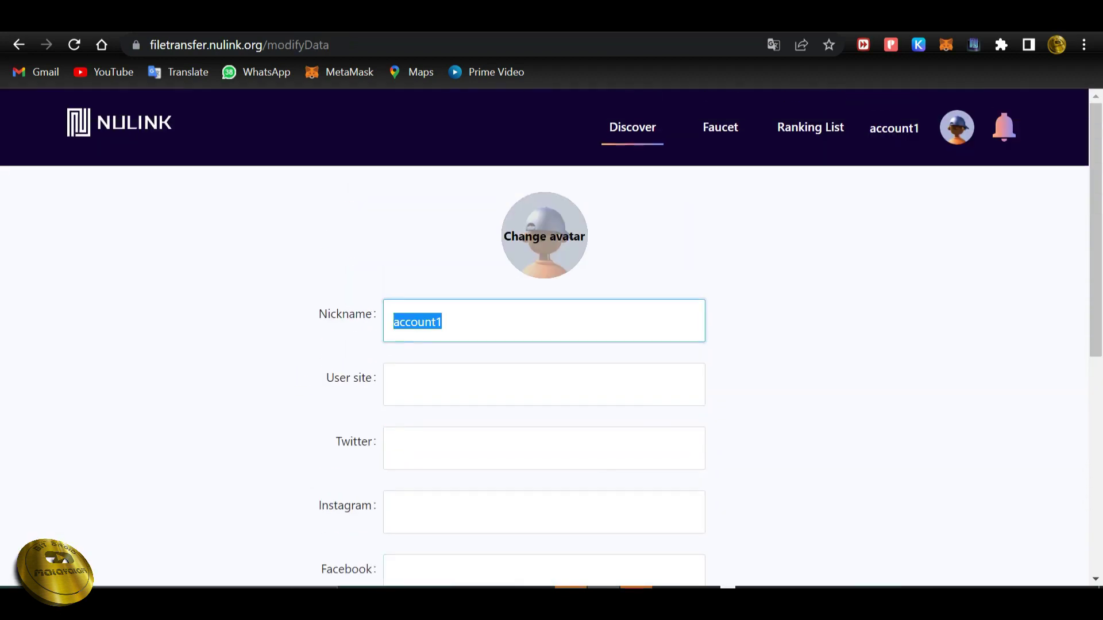
pyautogui.write('B')
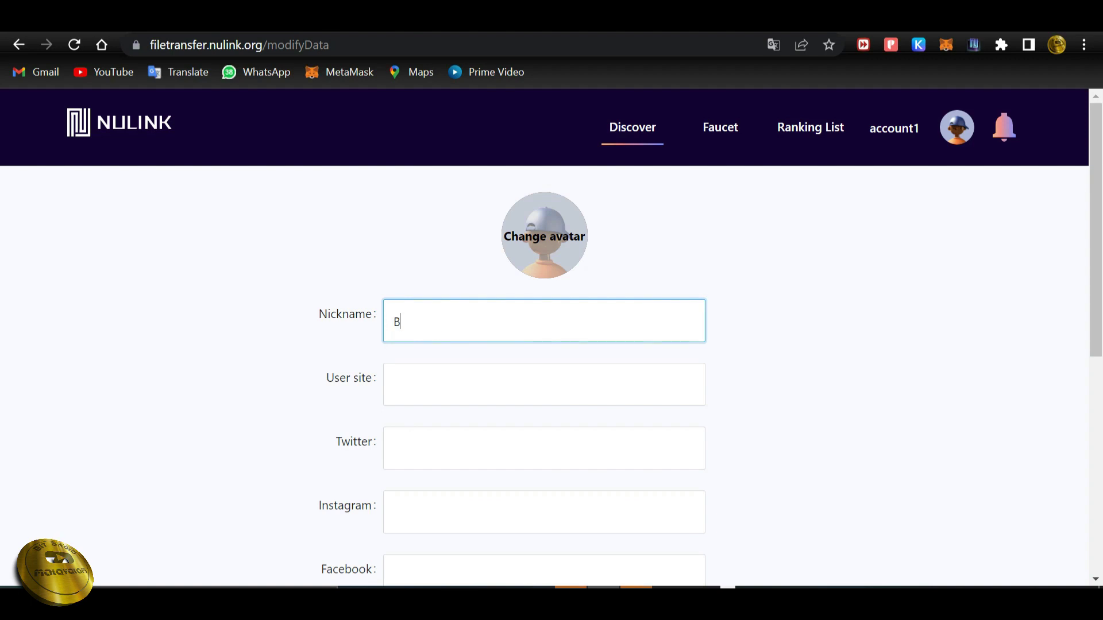
pyautogui.write('itdroid')
pyautogui.scroll(-2, 544, 373)
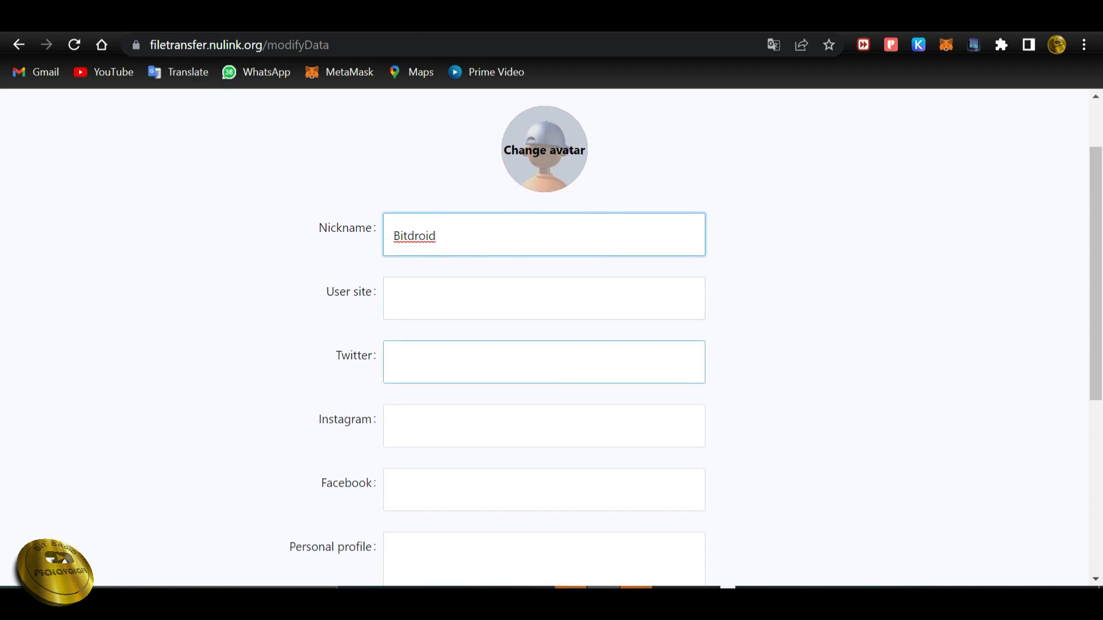
pyautogui.scroll(-2, 544, 368)
pyautogui.scroll(-3, 544, 397)
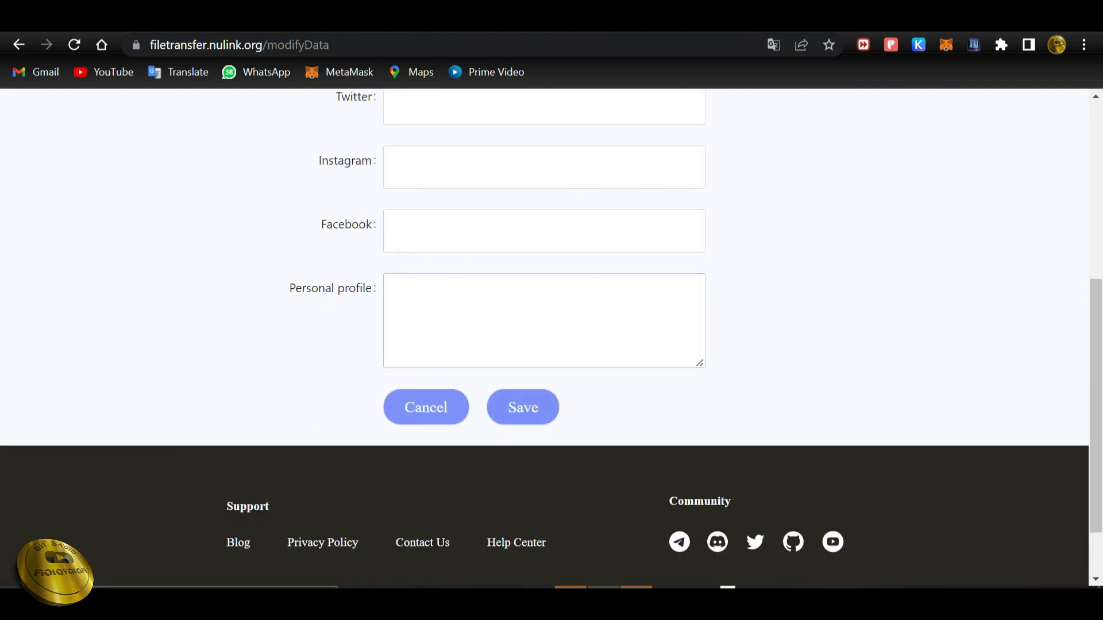
pyautogui.click(523, 407)
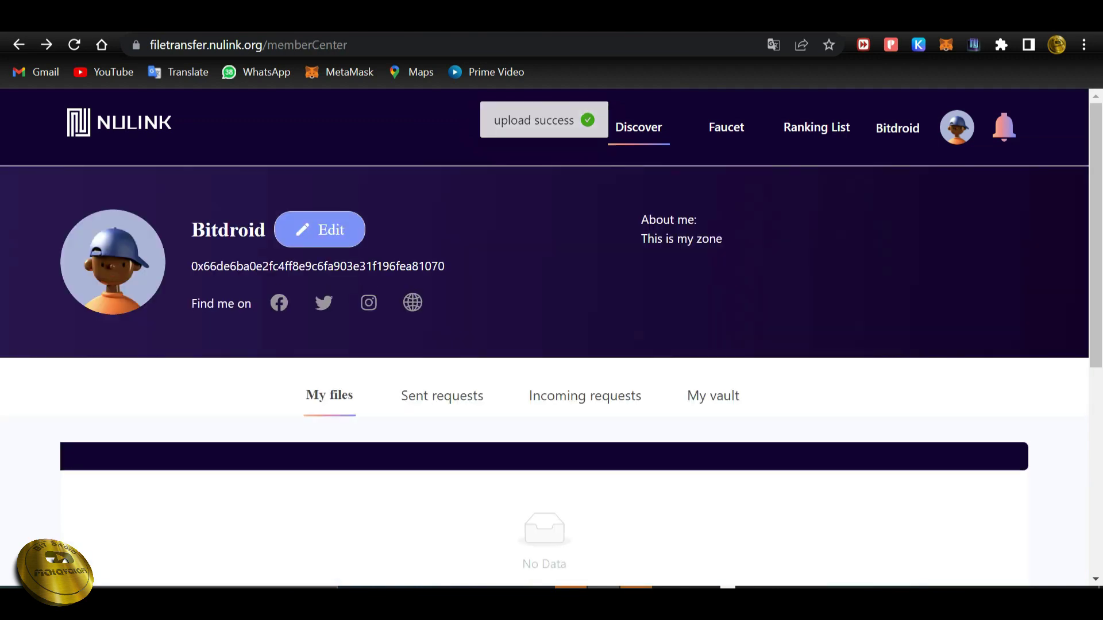
# Scroll through the Discover page's shared file cards, including Profile.png and the totem.live-backup JSON.
pyautogui.scroll(-3, 551, 338)
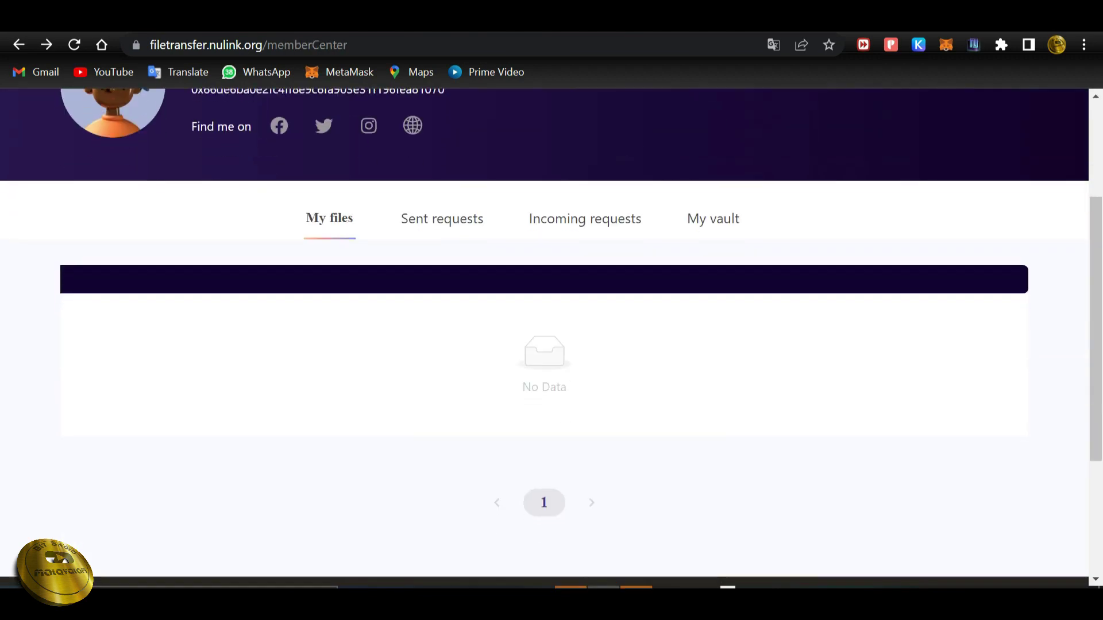
pyautogui.scroll(3, 551, 338)
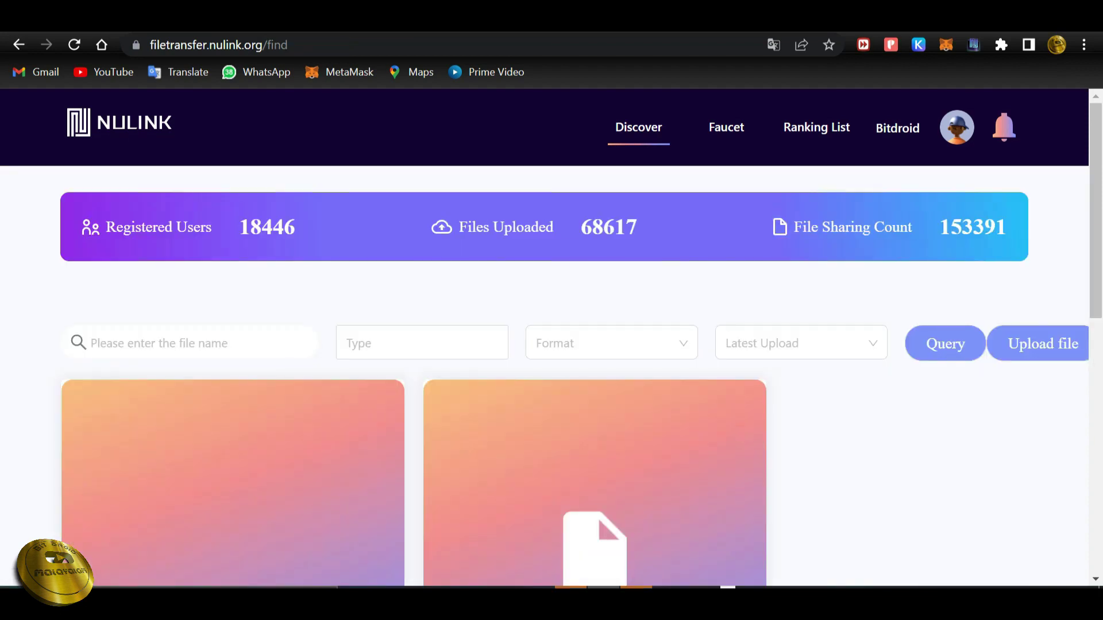
pyautogui.scroll(-3, 552, 345)
pyautogui.scroll(-2, 552, 345)
pyautogui.scroll(2, 551, 345)
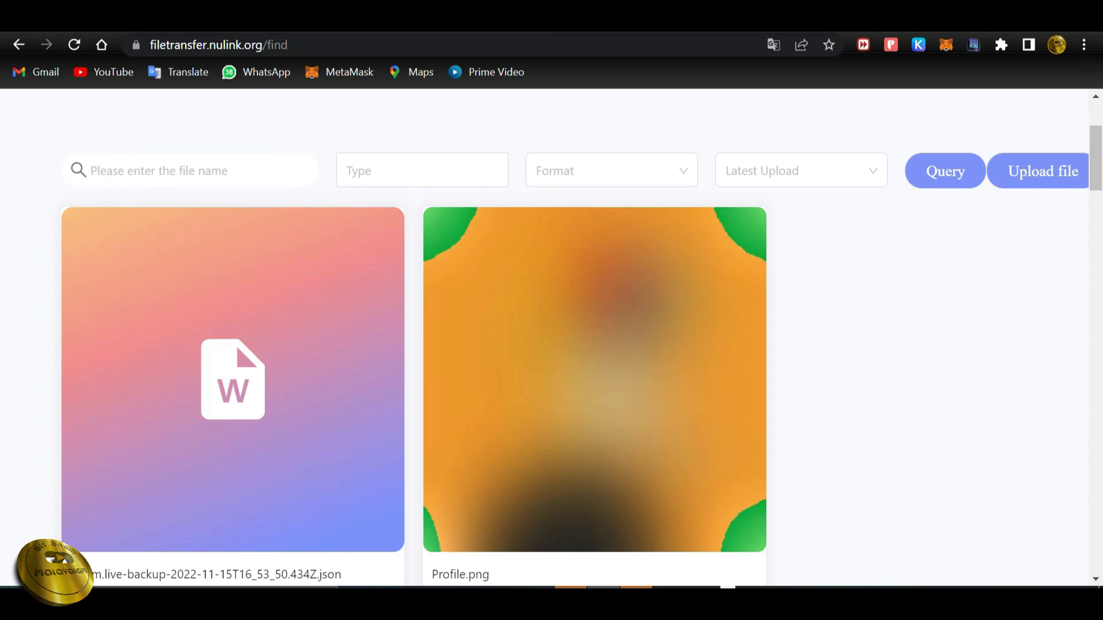
pyautogui.scroll(-3, 552, 339)
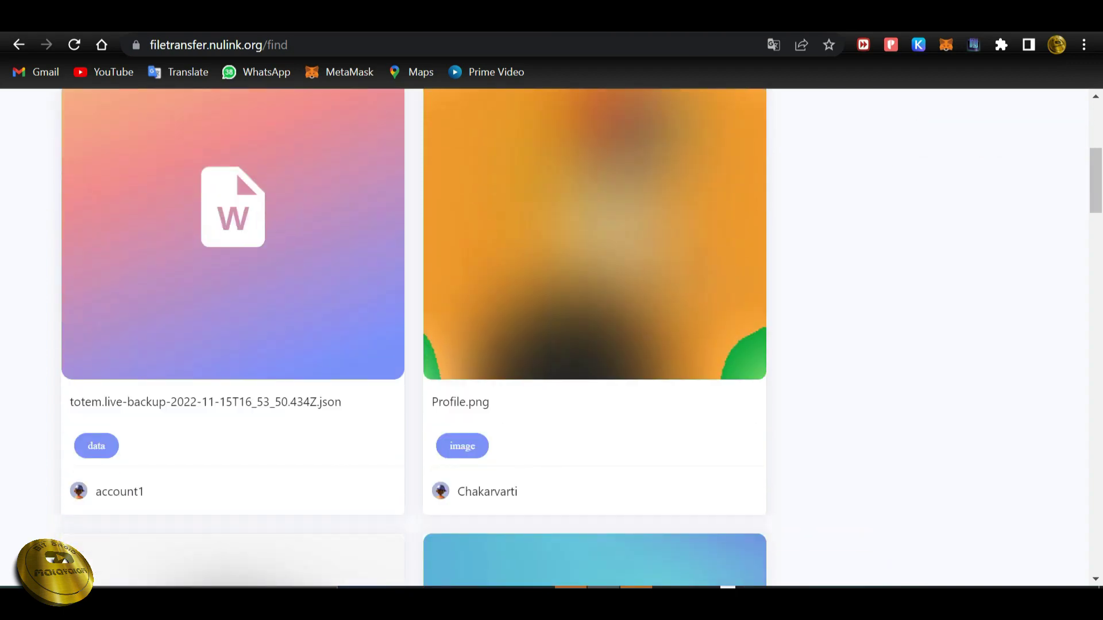
pyautogui.scroll(-2, 551, 339)
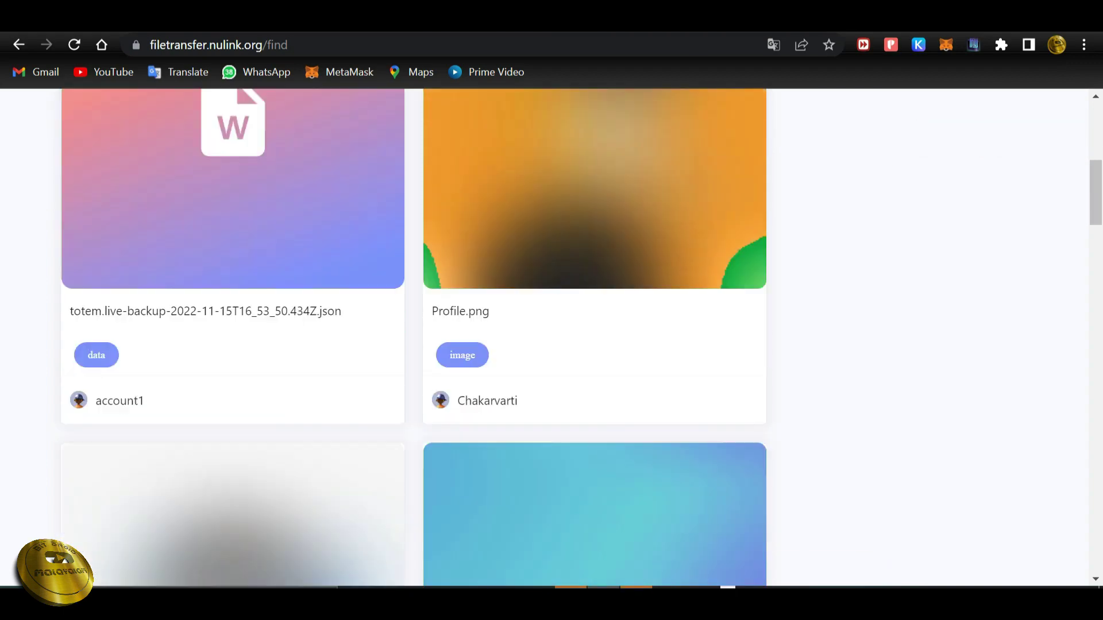
pyautogui.scroll(3, 551, 338)
pyautogui.scroll(-4, 552, 339)
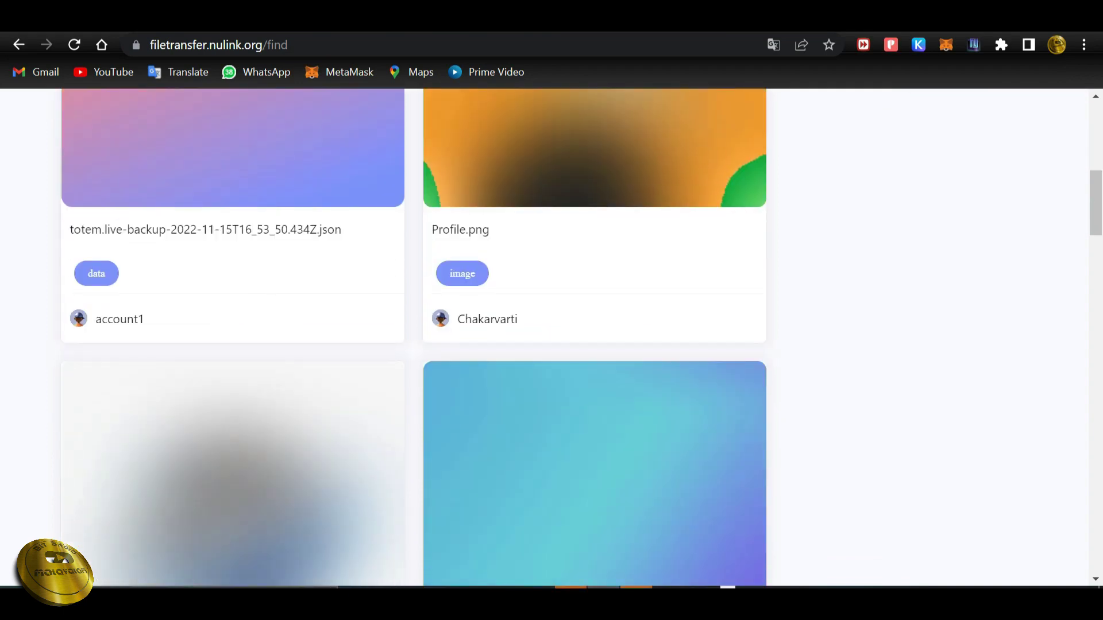
# Request Profile.png for 7 days and return to the file list.
pyautogui.click(594, 149)
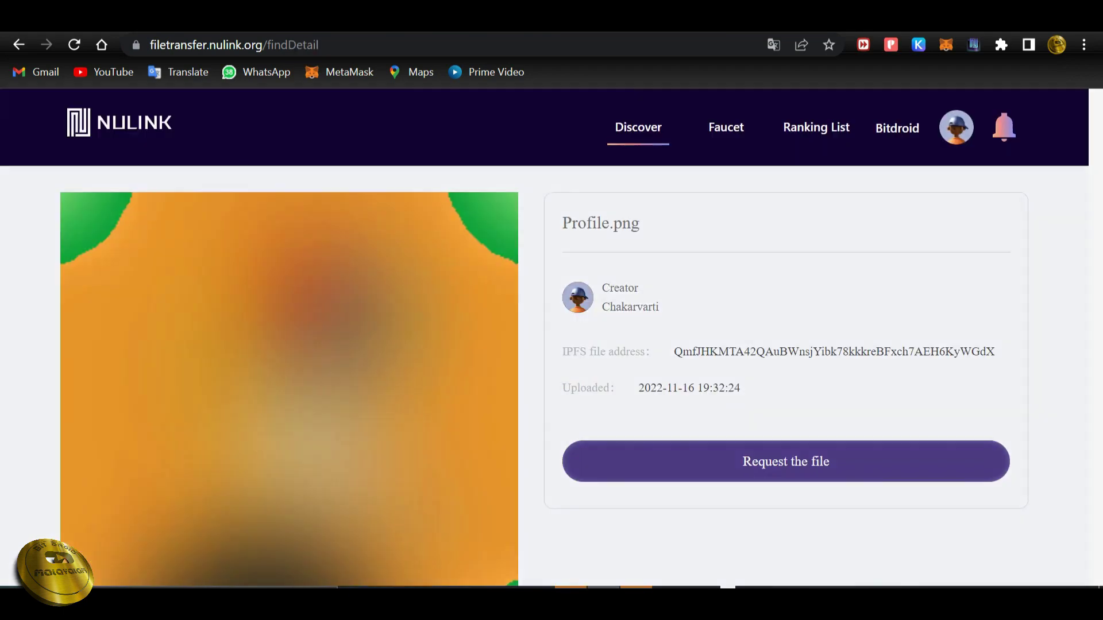
pyautogui.click(786, 461)
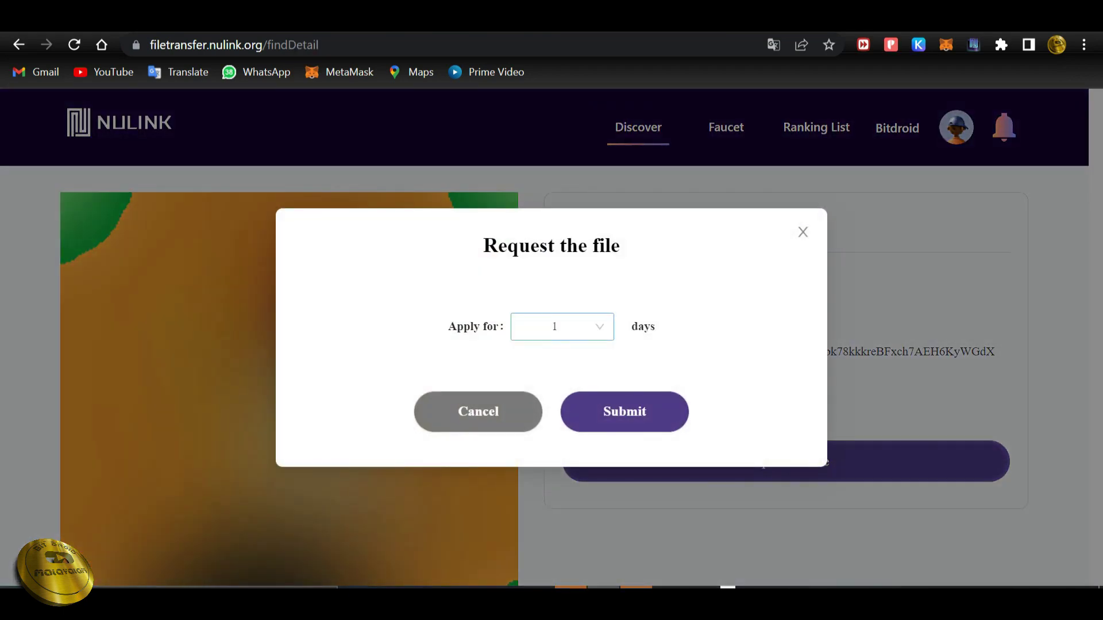
pyautogui.click(562, 326)
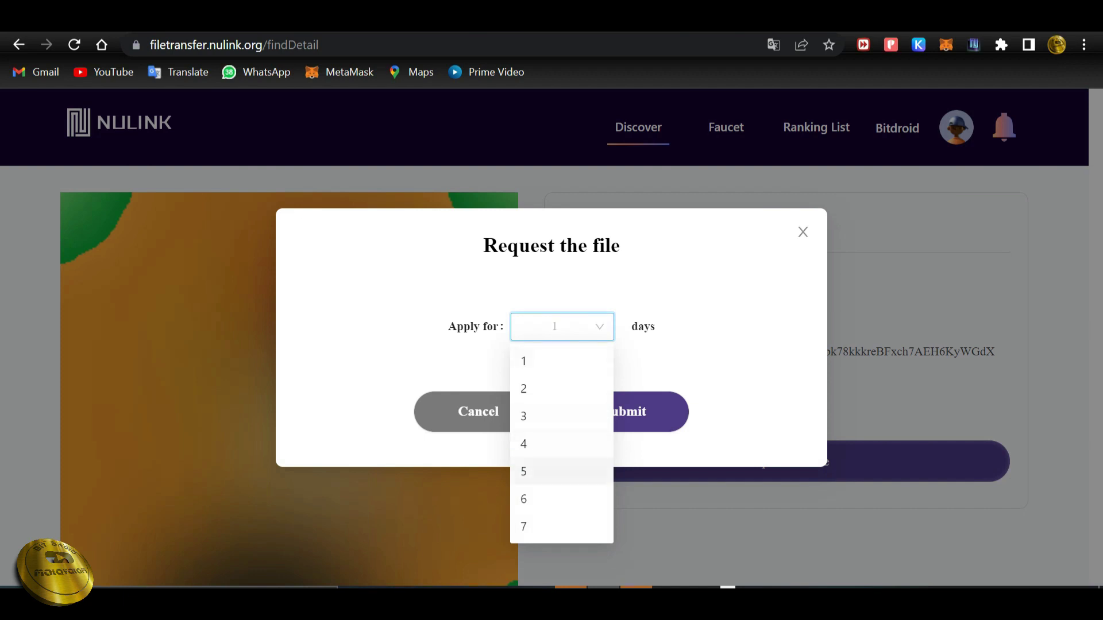
pyautogui.click(551, 526)
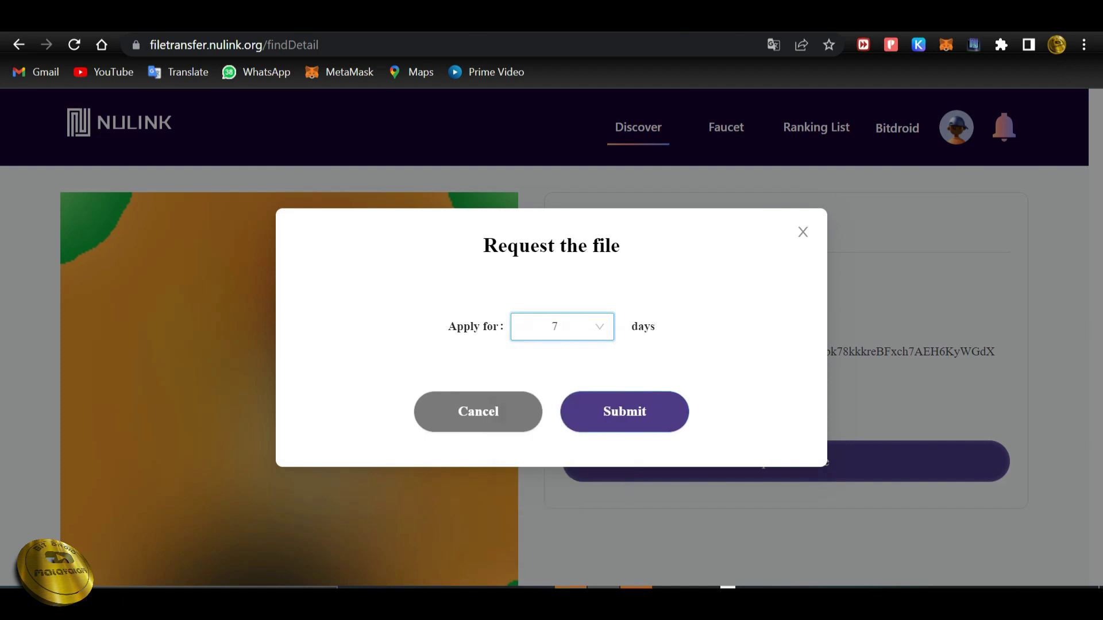
pyautogui.click(632, 411)
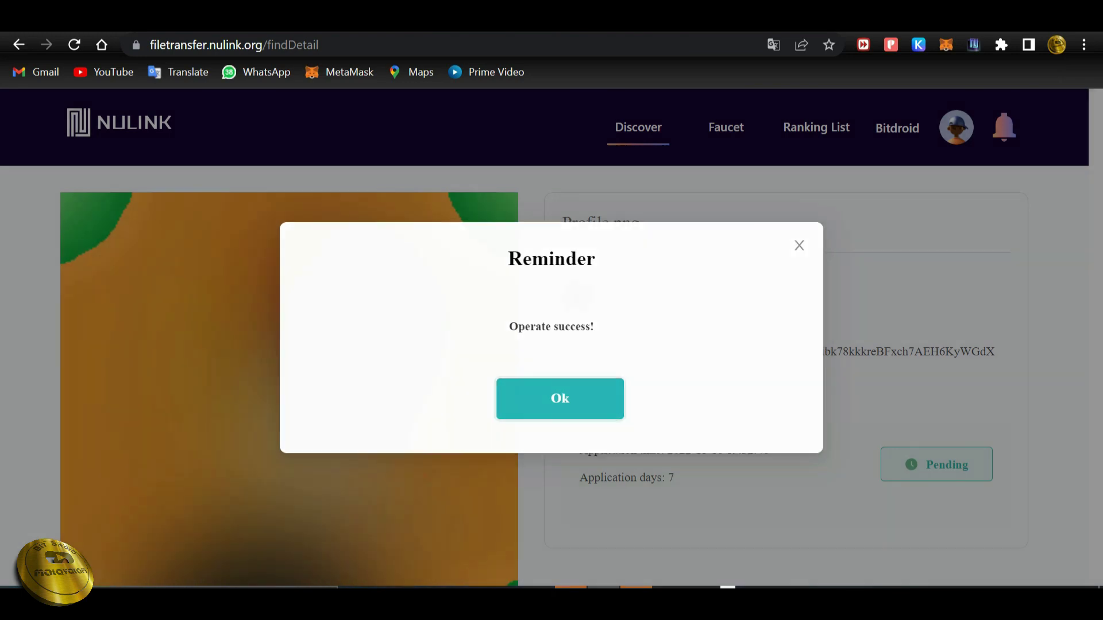
pyautogui.click(560, 399)
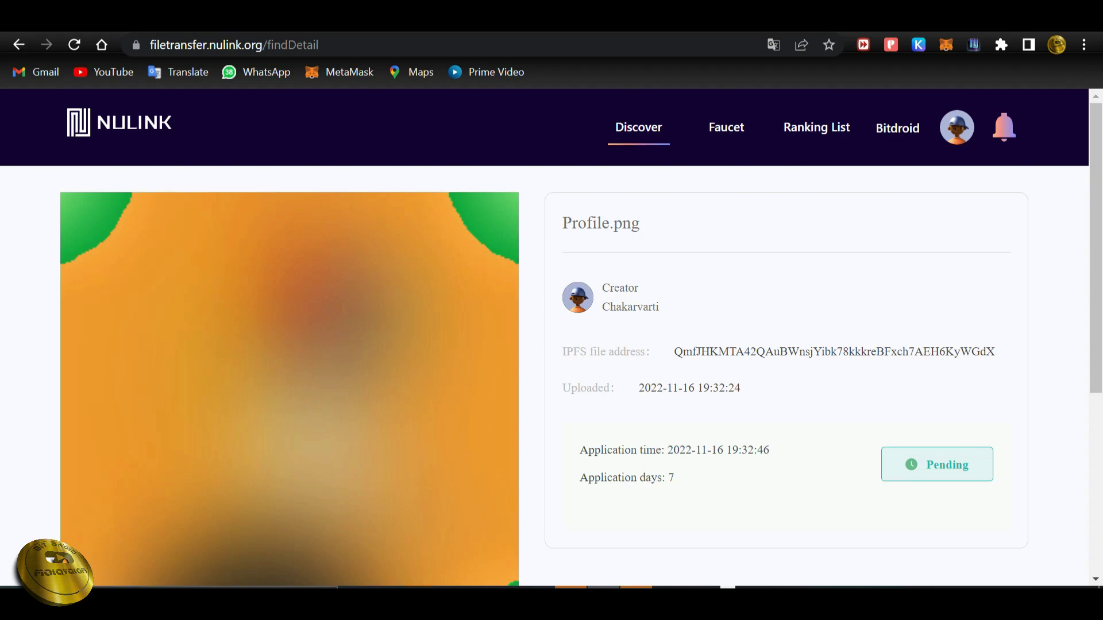
pyautogui.click(19, 45)
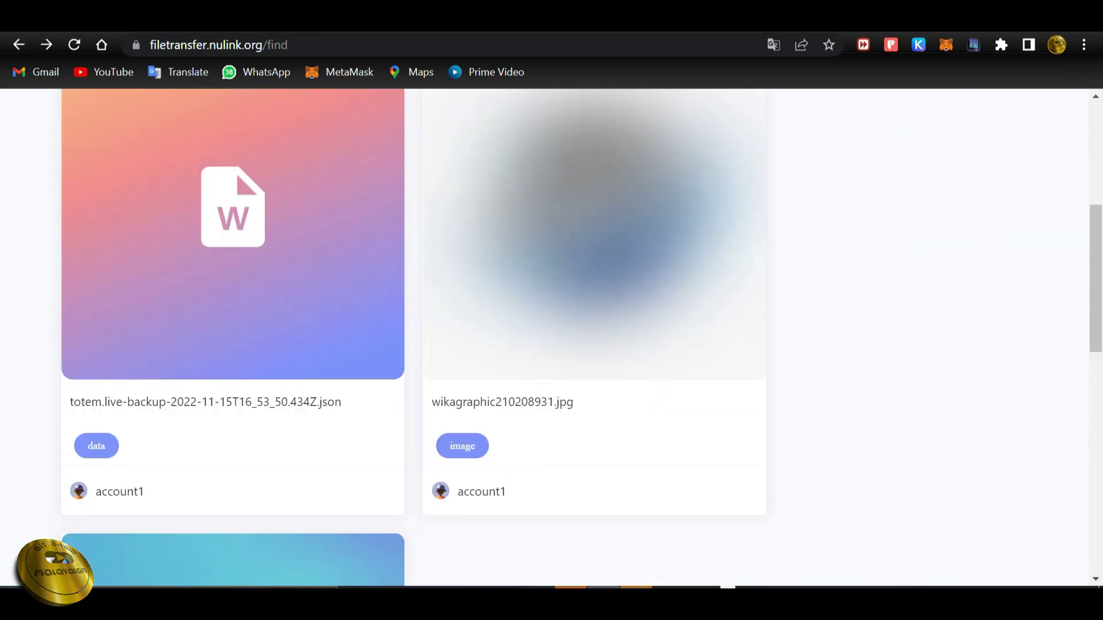
# Request totem.live-backup-2022-11-15T16_53_50.434Z.json for 1 day and return to the file list.
pyautogui.scroll(-5, 551, 345)
pyautogui.click(591, 207)
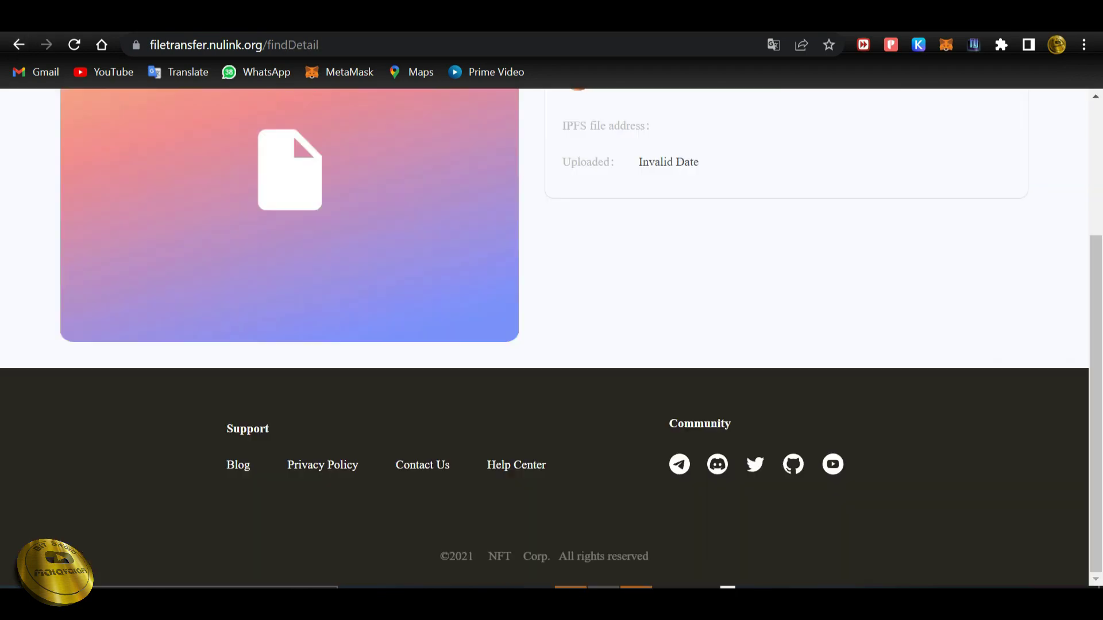
pyautogui.click(786, 266)
pyautogui.click(623, 412)
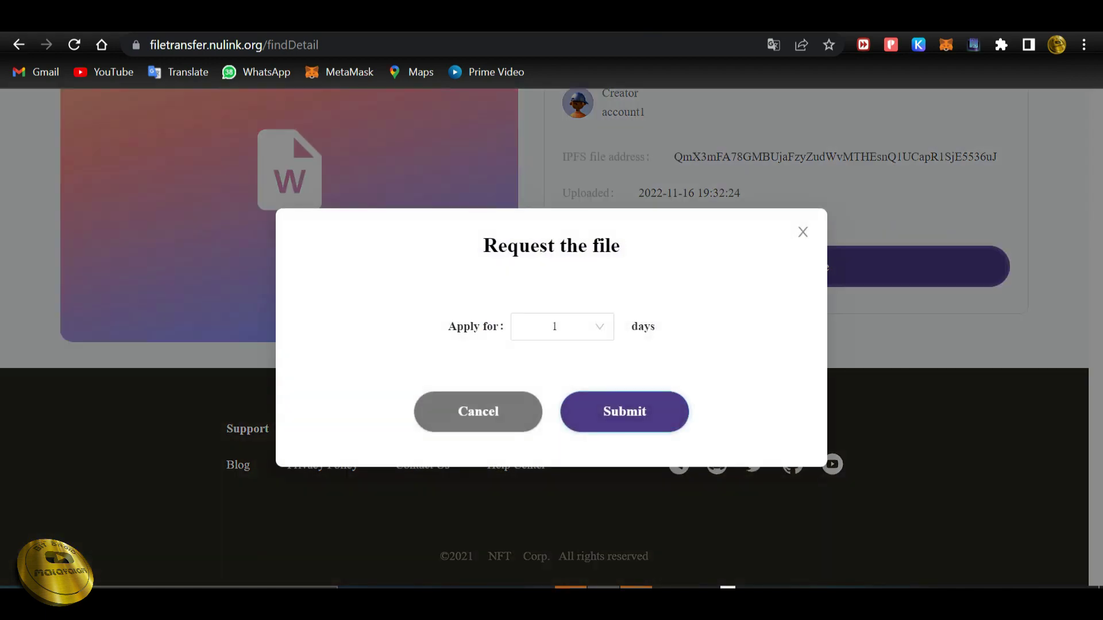
pyautogui.click(804, 244)
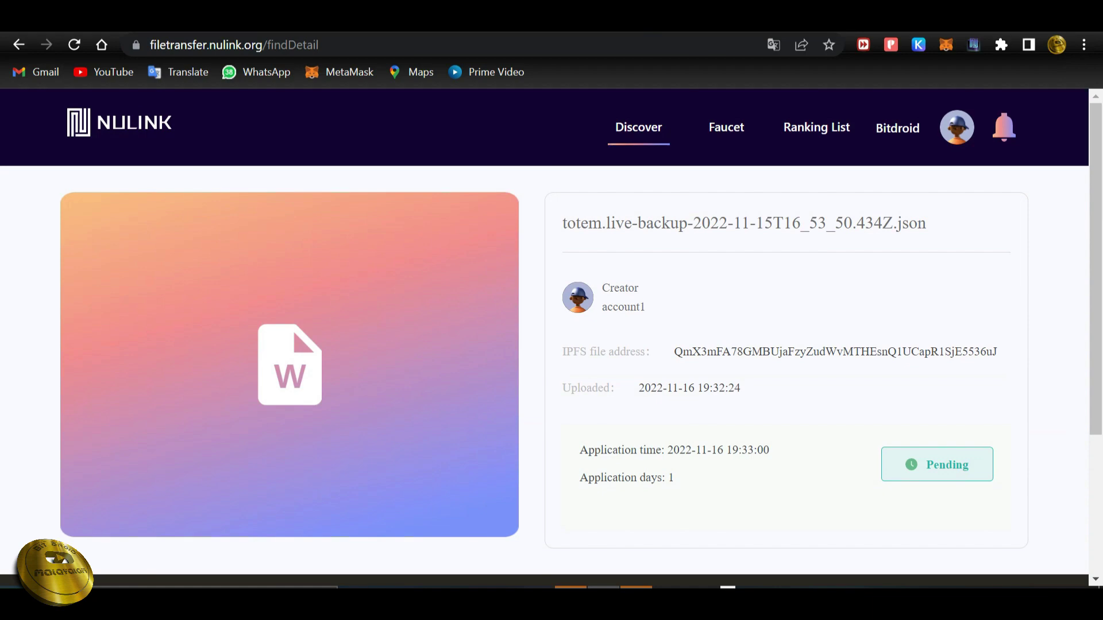
pyautogui.hotkey('alt', 'Left')
pyautogui.scroll(-10, 552, 339)
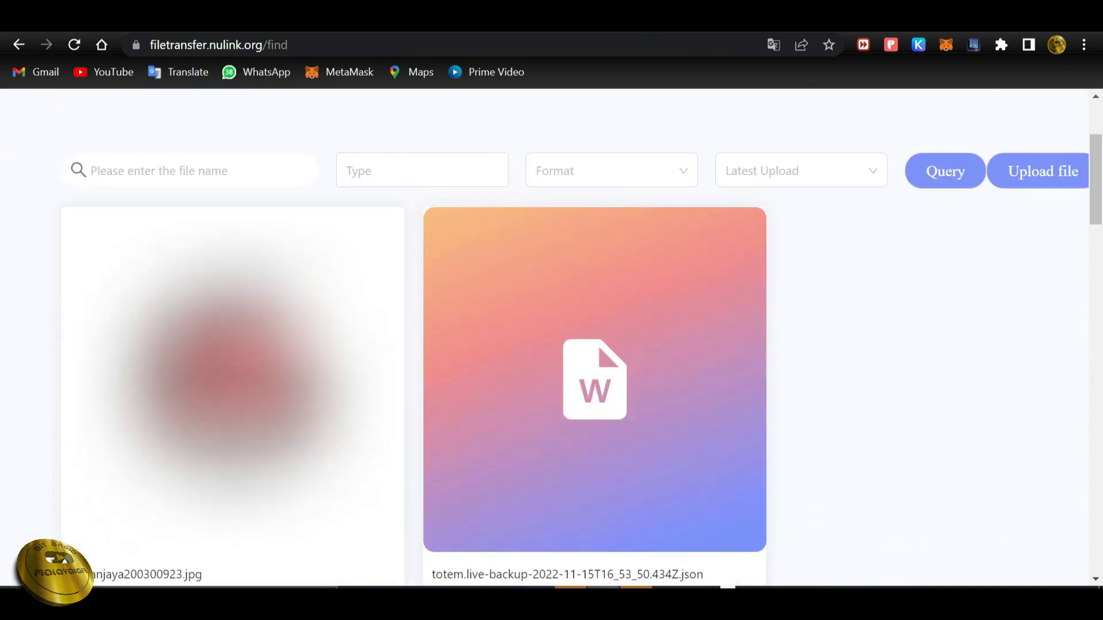
# Request wikagraphic210208931.jpg for 7 days, then go back to the Discover list.
pyautogui.scroll(-8, 551, 339)
pyautogui.hotkey('alt', 'Right')
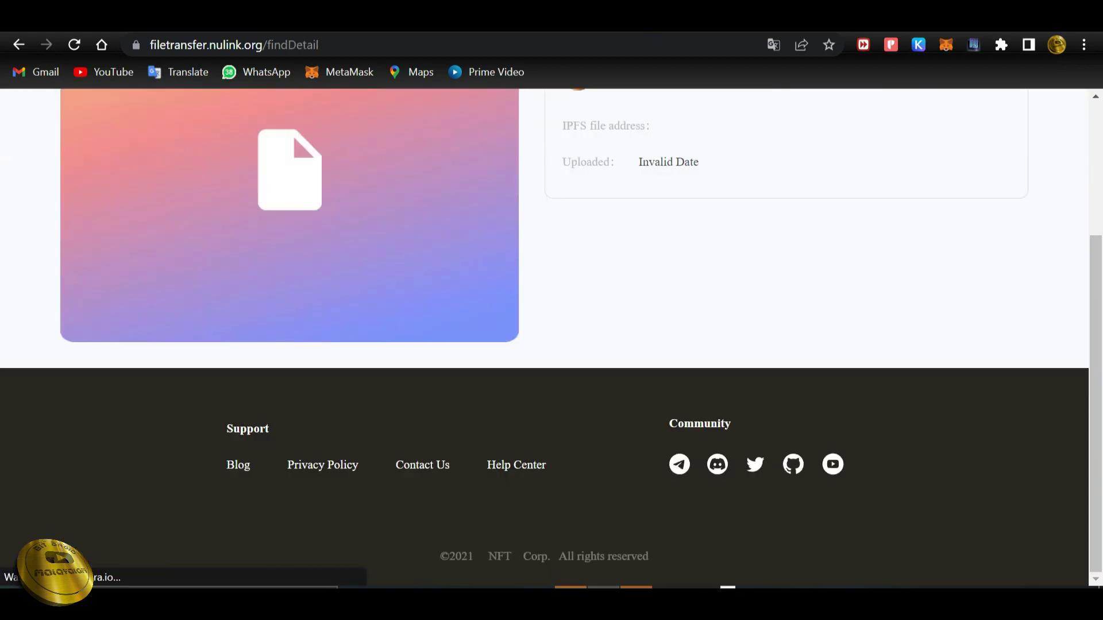
pyautogui.scroll(3, 552, 339)
pyautogui.click(783, 325)
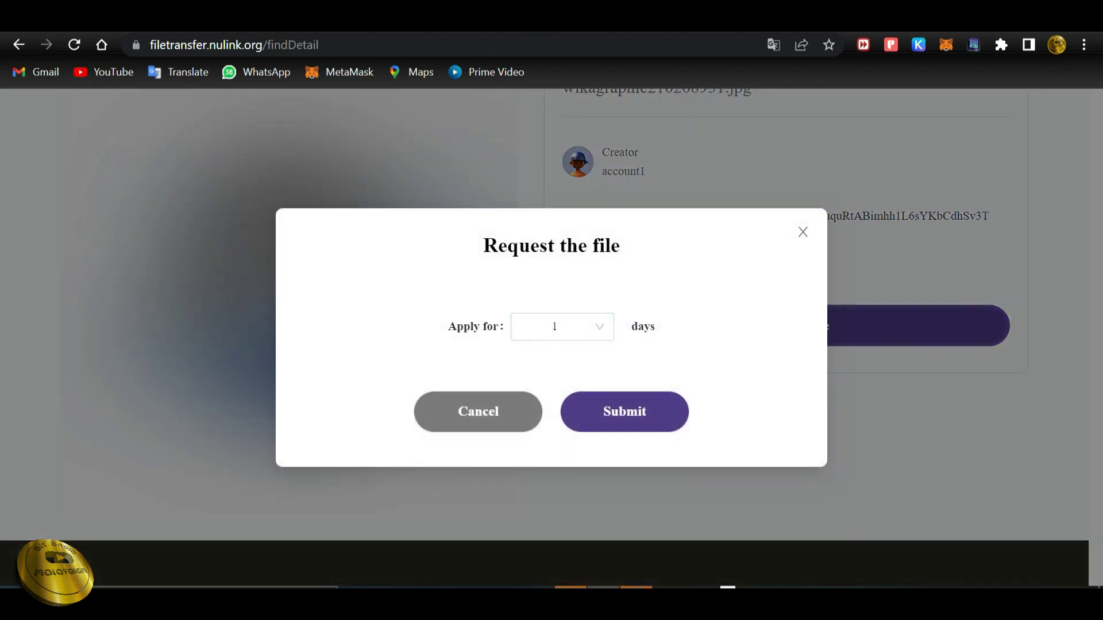
pyautogui.click(562, 326)
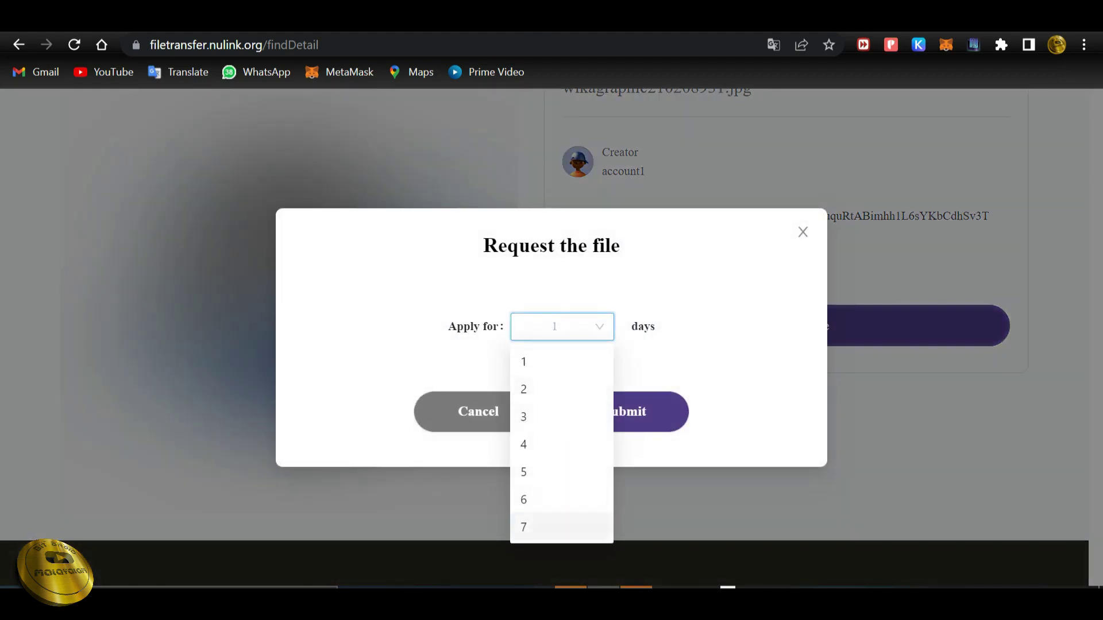
pyautogui.click(562, 525)
pyautogui.click(625, 412)
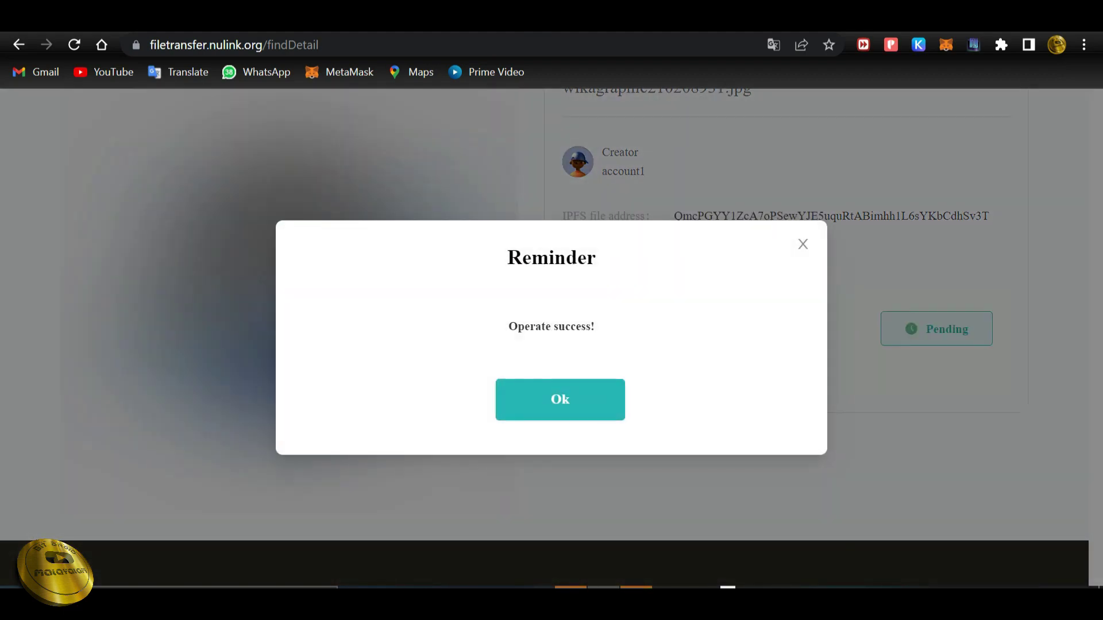
pyautogui.click(561, 398)
pyautogui.scroll(3, 552, 339)
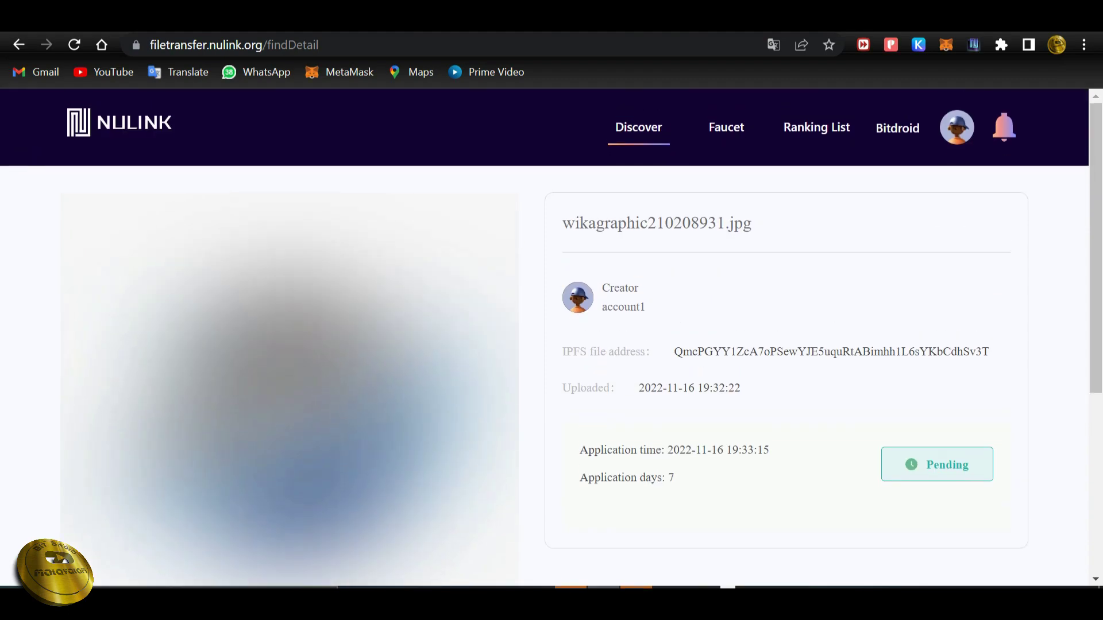
pyautogui.hotkey('alt', 'Left')
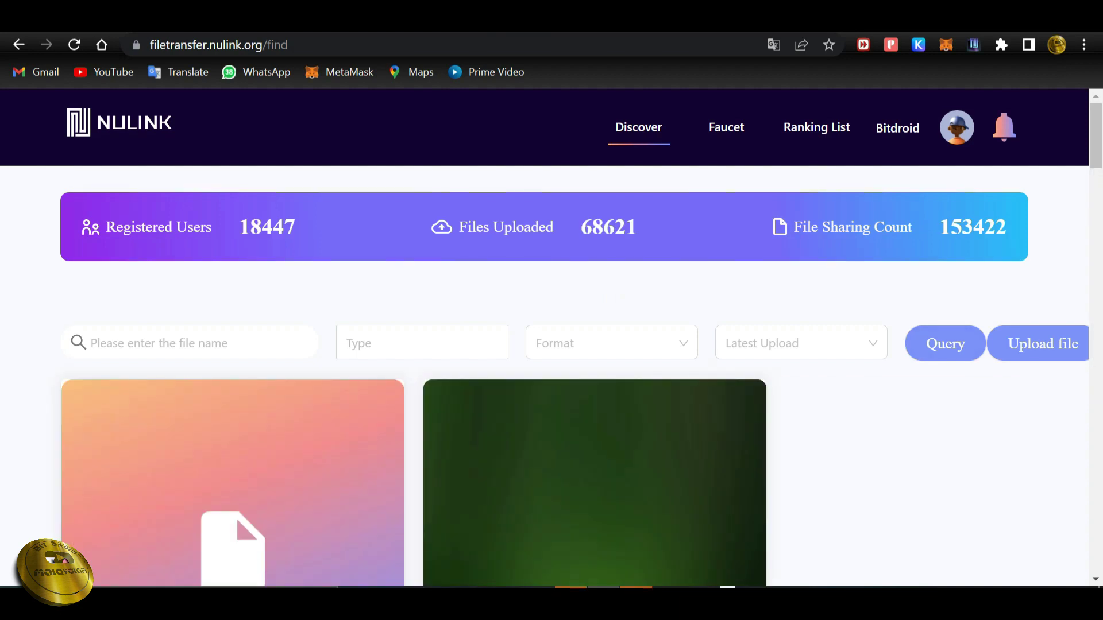
# Upload BIT PNG.png (1.85M) through the upload panel.
pyautogui.click(1043, 344)
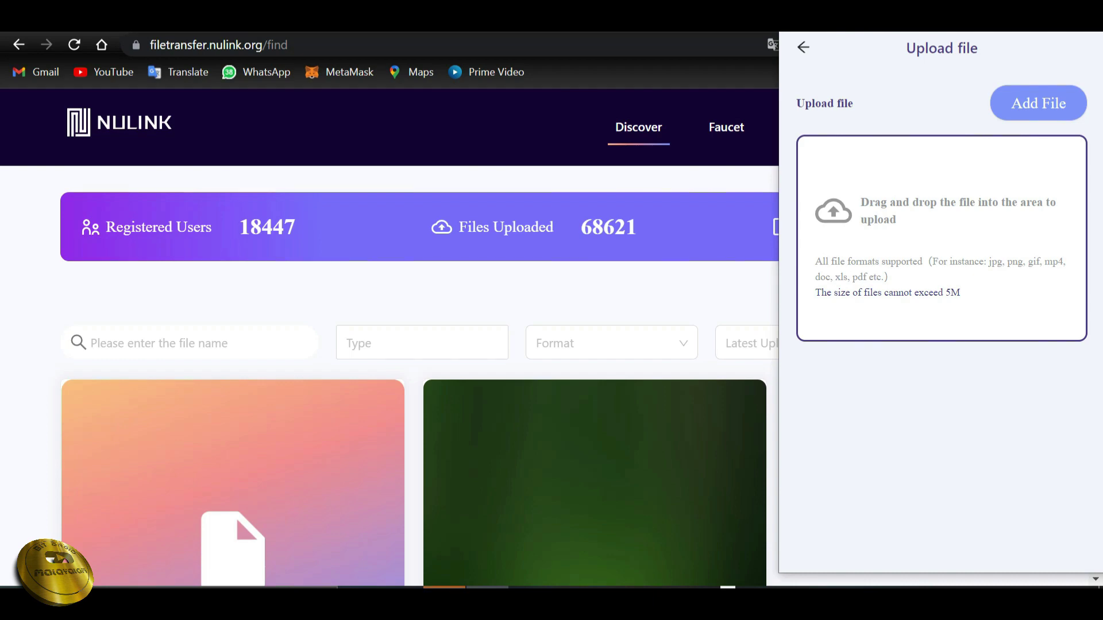
pyautogui.click(1038, 103)
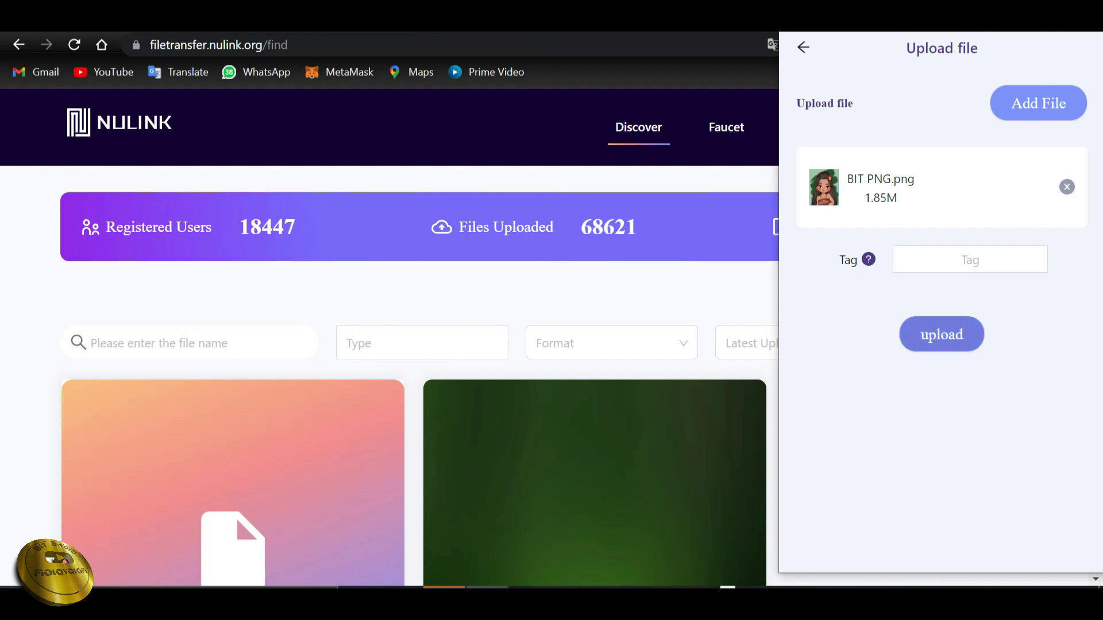
pyautogui.click(970, 260)
pyautogui.click(941, 334)
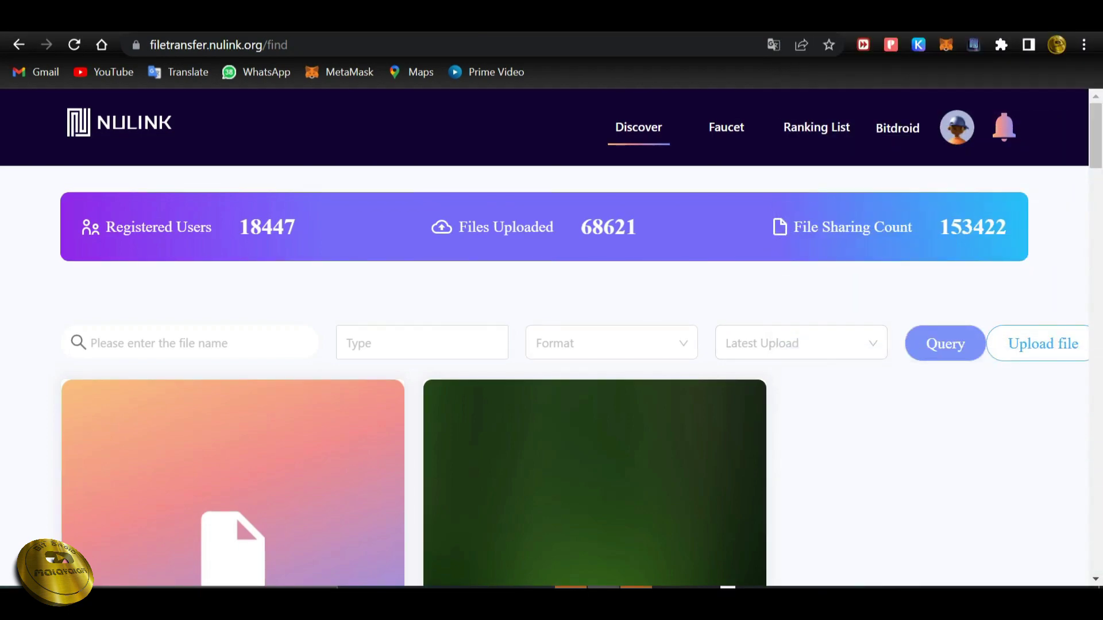
# Open the profile page and check the three pending sent requests.
pyautogui.click(957, 127)
pyautogui.scroll(-3, 552, 344)
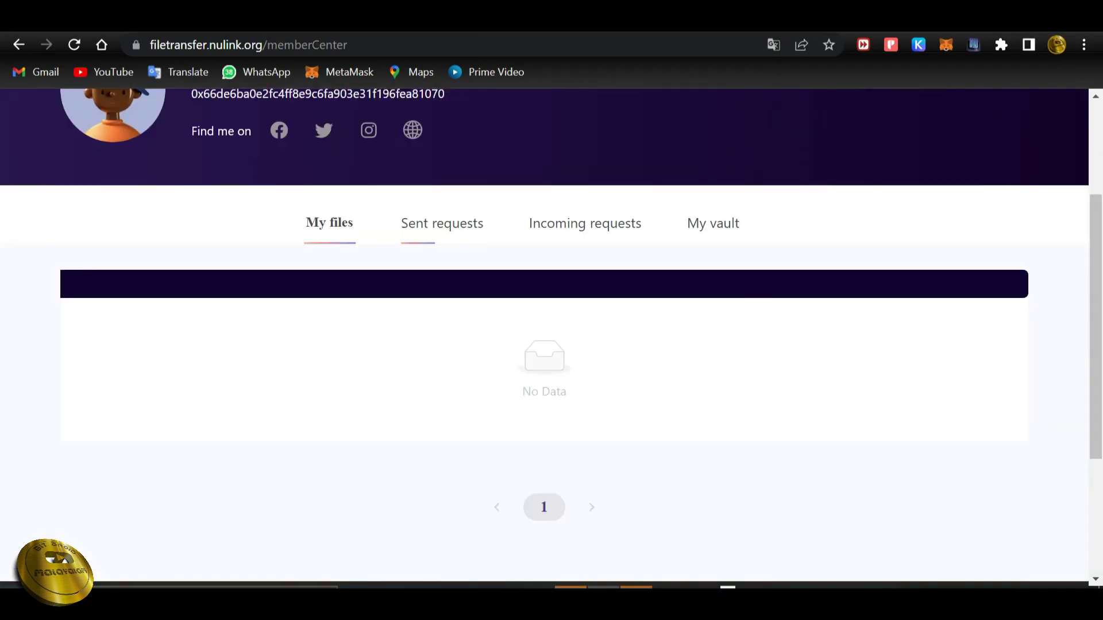
pyautogui.click(442, 223)
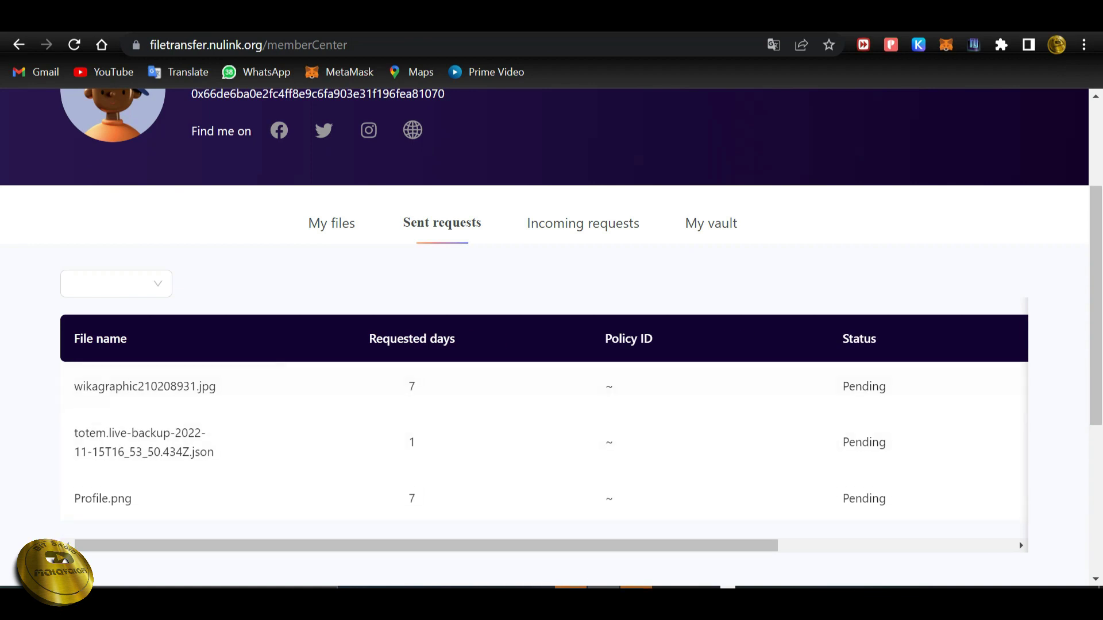
pyautogui.scroll(-5, 552, 345)
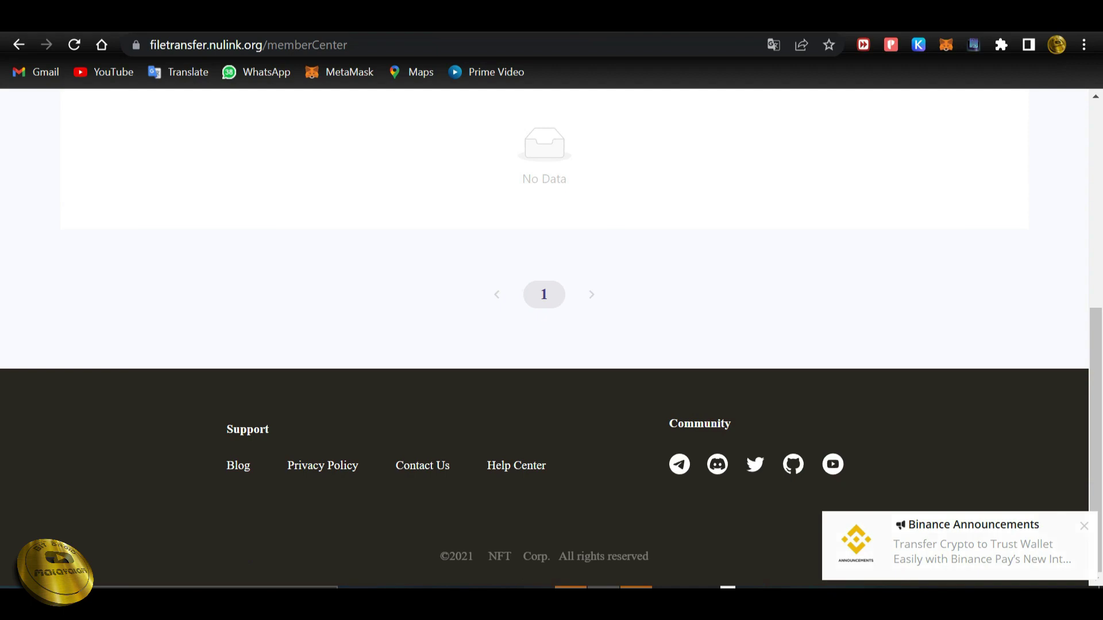
pyautogui.scroll(-5, 551, 345)
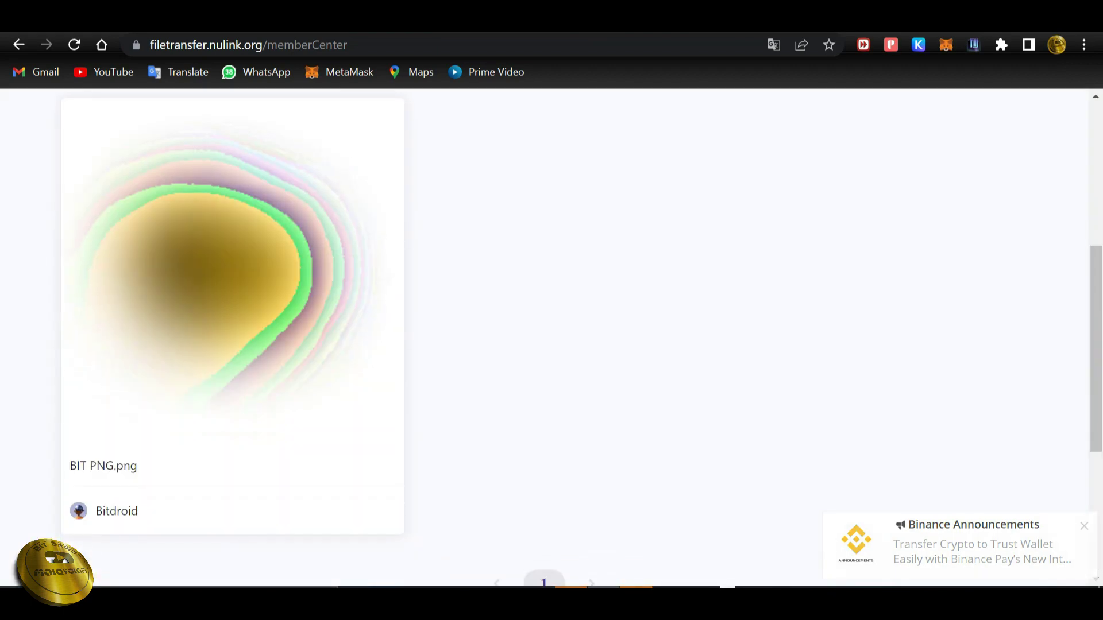
pyautogui.scroll(6, 551, 345)
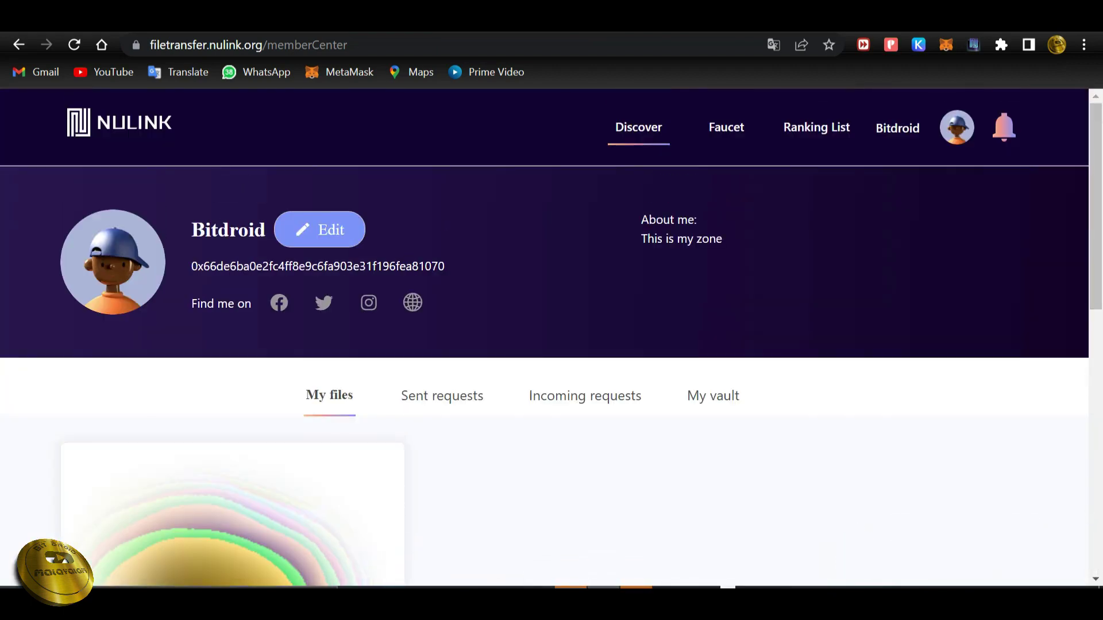
pyautogui.scroll(-4, 551, 344)
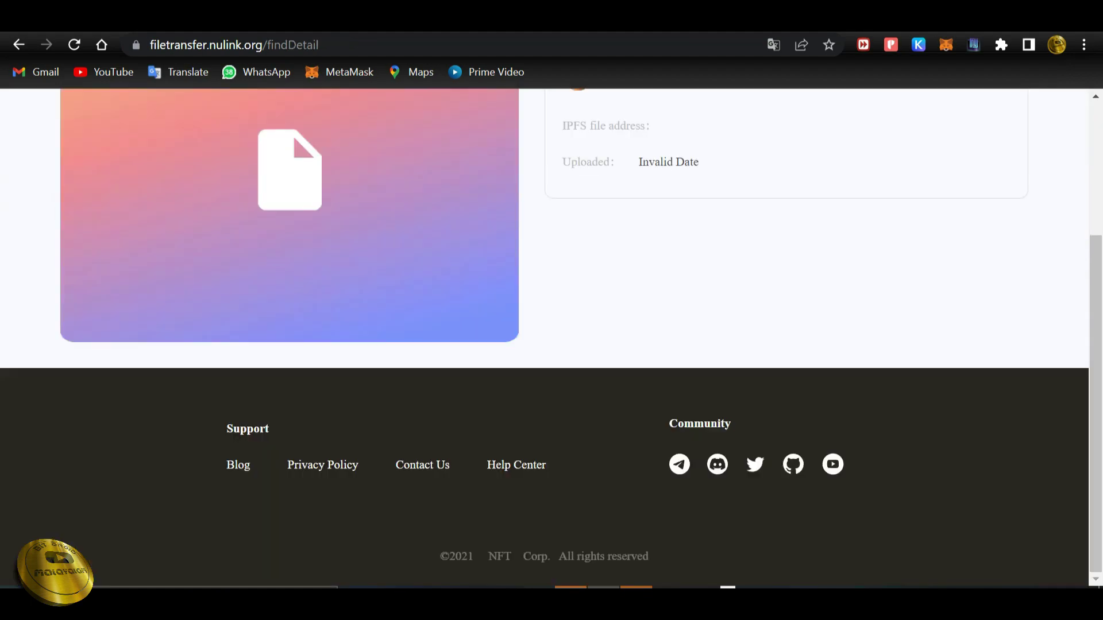
# Review the uploaded BIT PNG.png under My files, then switch to the feedback form.
pyautogui.hotkey('alt', 'Left')
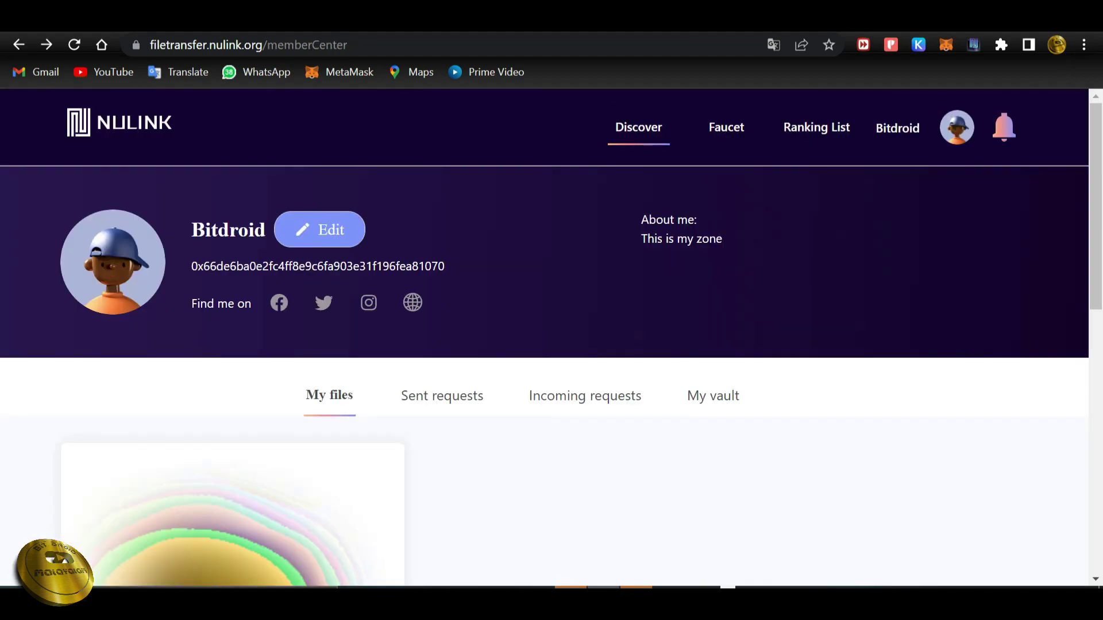
pyautogui.scroll(-5, 552, 345)
pyautogui.scroll(4, 551, 344)
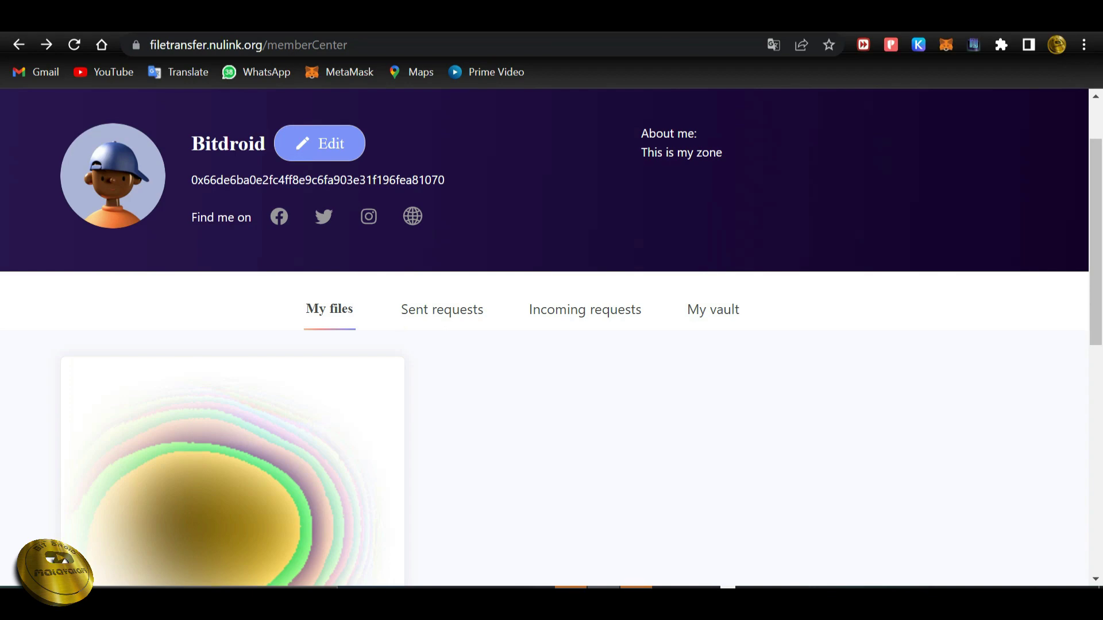
pyautogui.scroll(-5, 551, 338)
pyautogui.scroll(6, 551, 338)
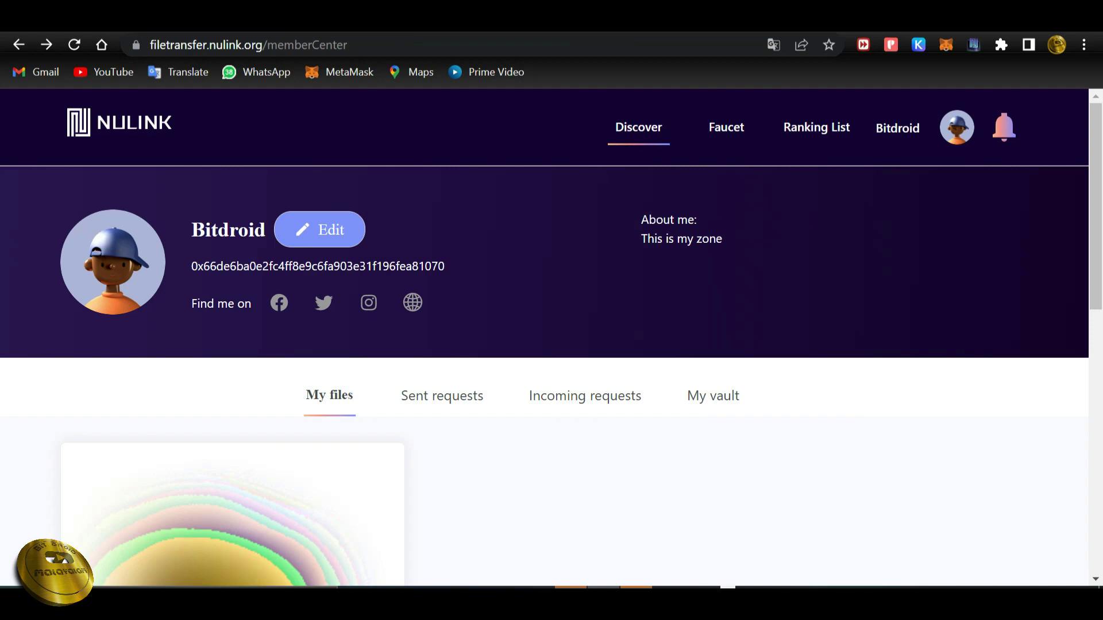
pyautogui.hotkey('ctrl', 'Tab')
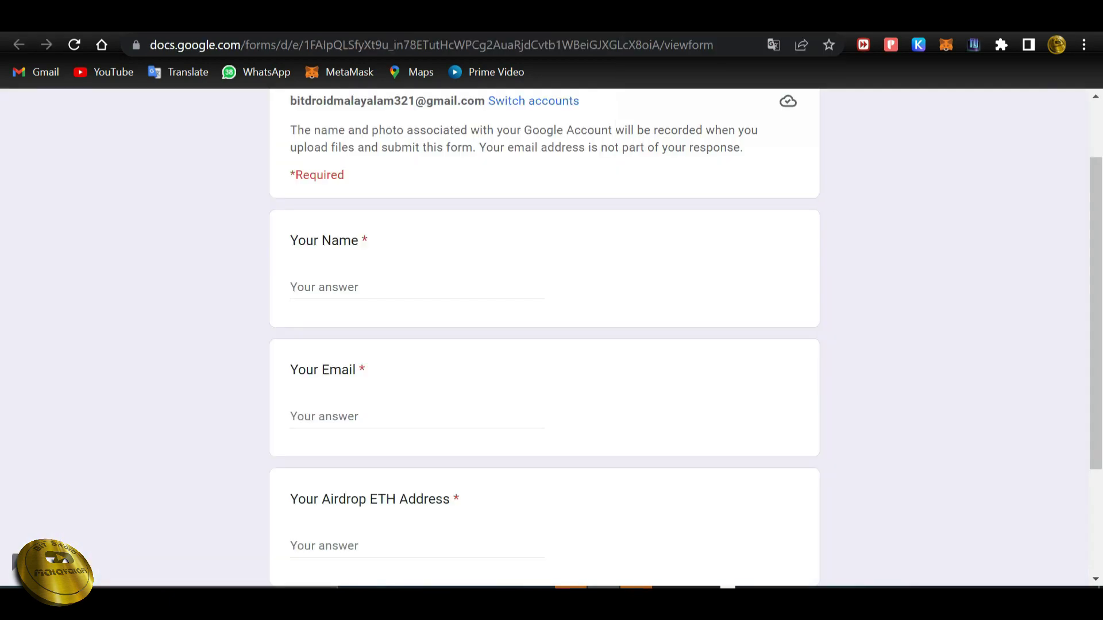
# Enter the respondent's name and email address on the feedback form.
pyautogui.scroll(-3, 544, 339)
pyautogui.scroll(5, 544, 339)
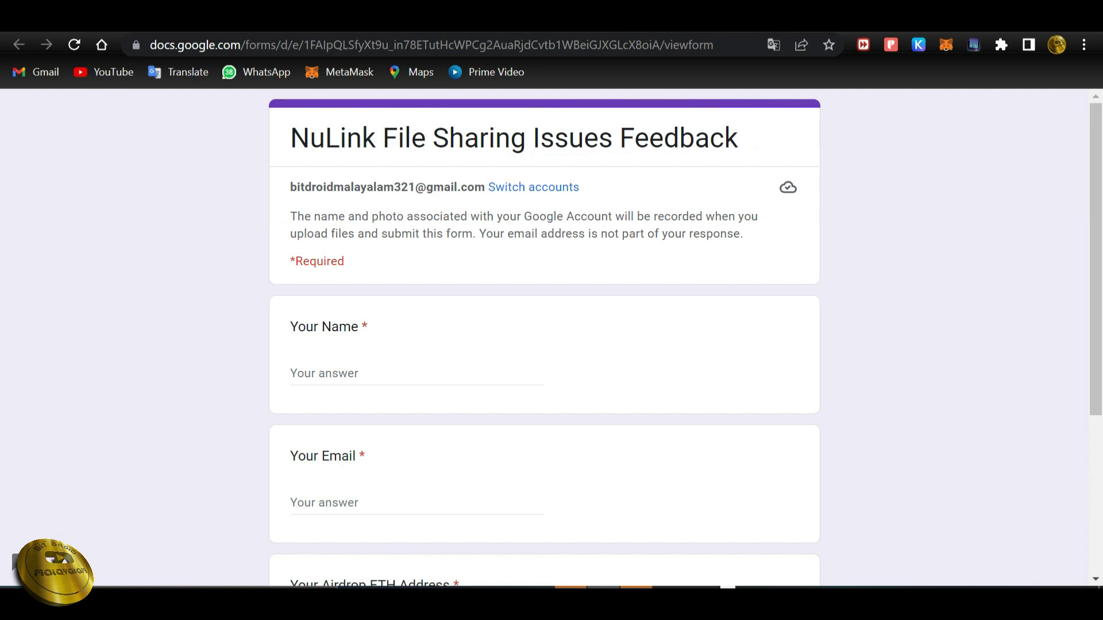
pyautogui.scroll(-4, 544, 339)
pyautogui.scroll(4, 544, 339)
pyautogui.click(345, 373)
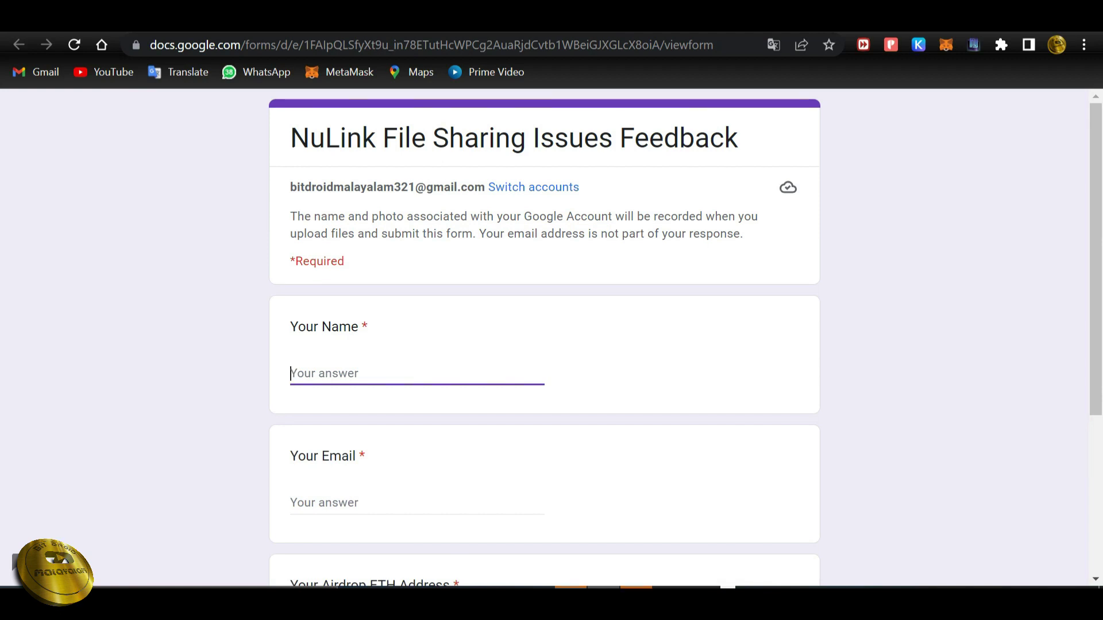
pyautogui.write('BitDroid')
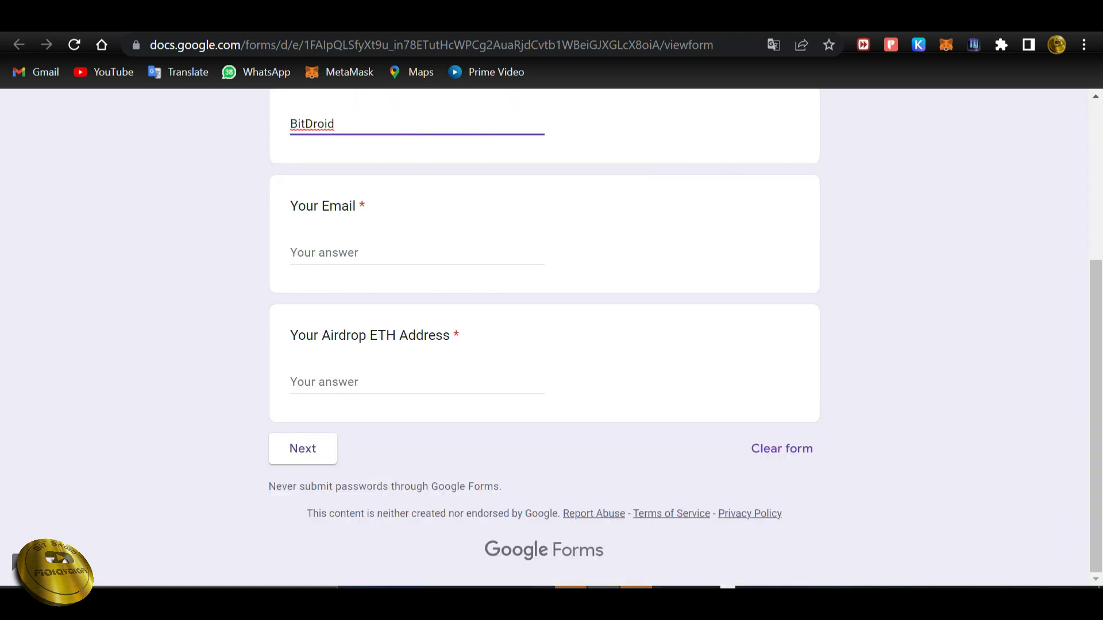
pyautogui.click(322, 251)
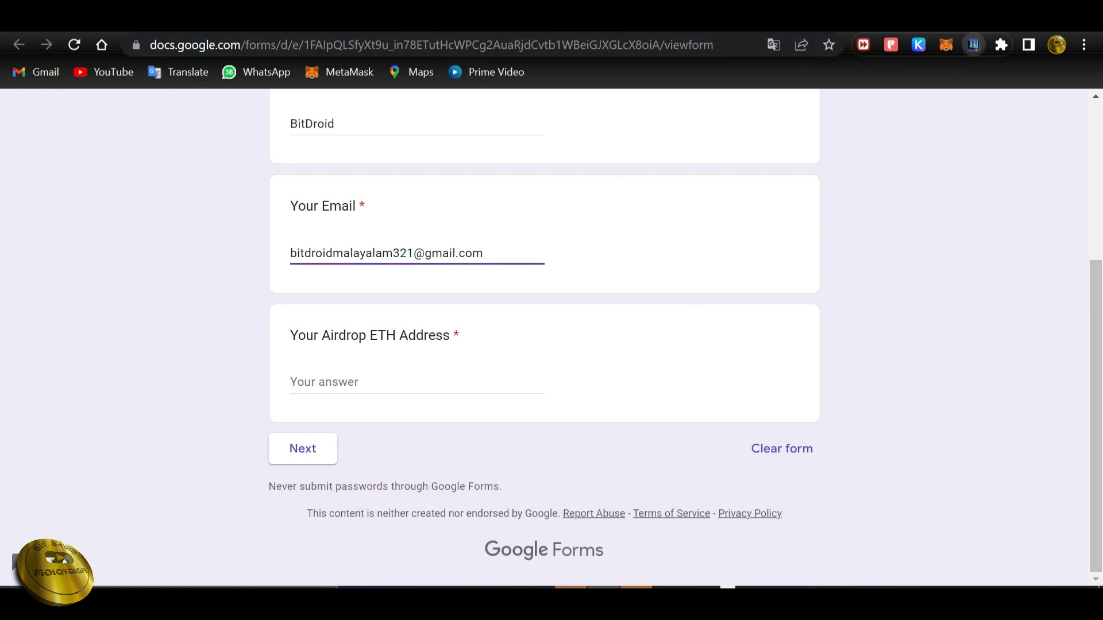
# Copy the NuLink agent's account address into the Airdrop ETH Address field and continue.
pyautogui.click(973, 44)
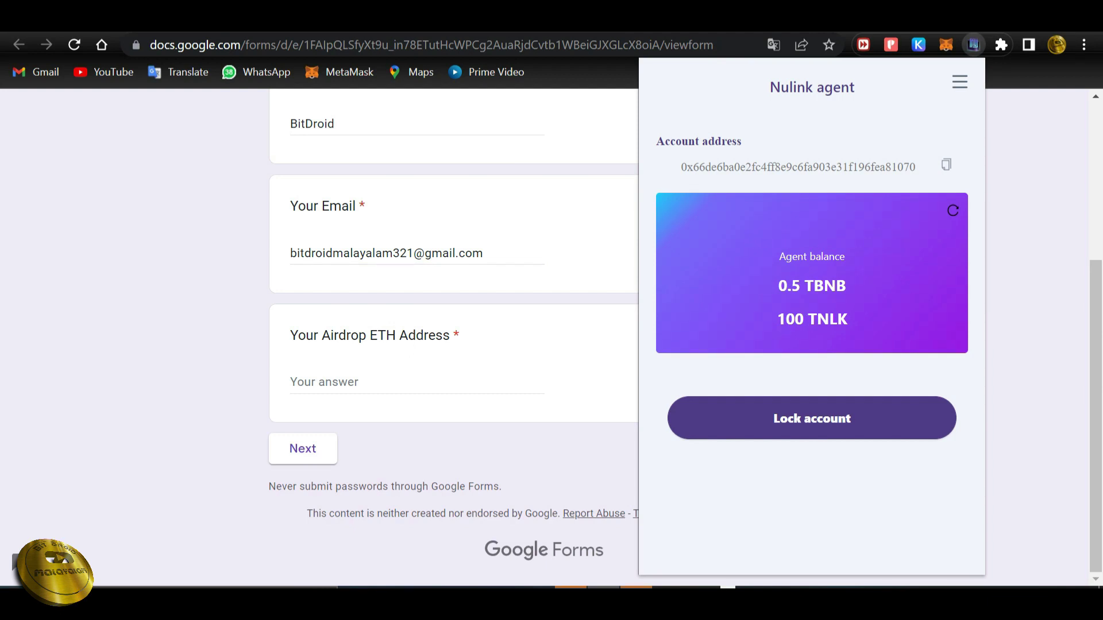
pyautogui.click(946, 164)
pyautogui.click(324, 382)
pyautogui.hotkey('ctrl', 'v')
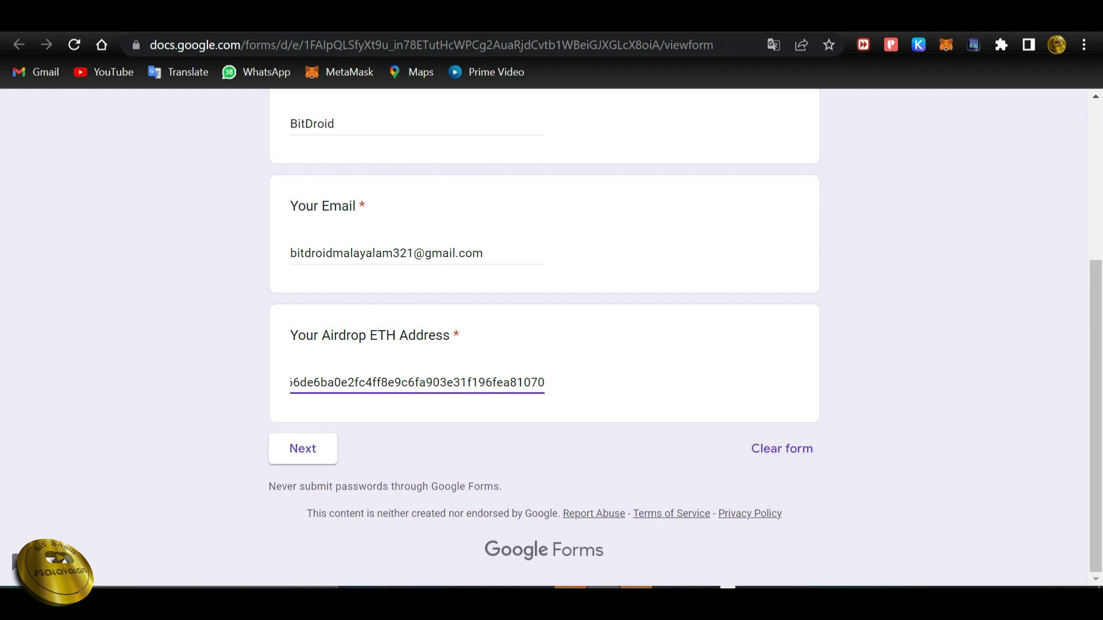
pyautogui.scroll(4, 544, 345)
pyautogui.scroll(-4, 544, 344)
pyautogui.click(303, 448)
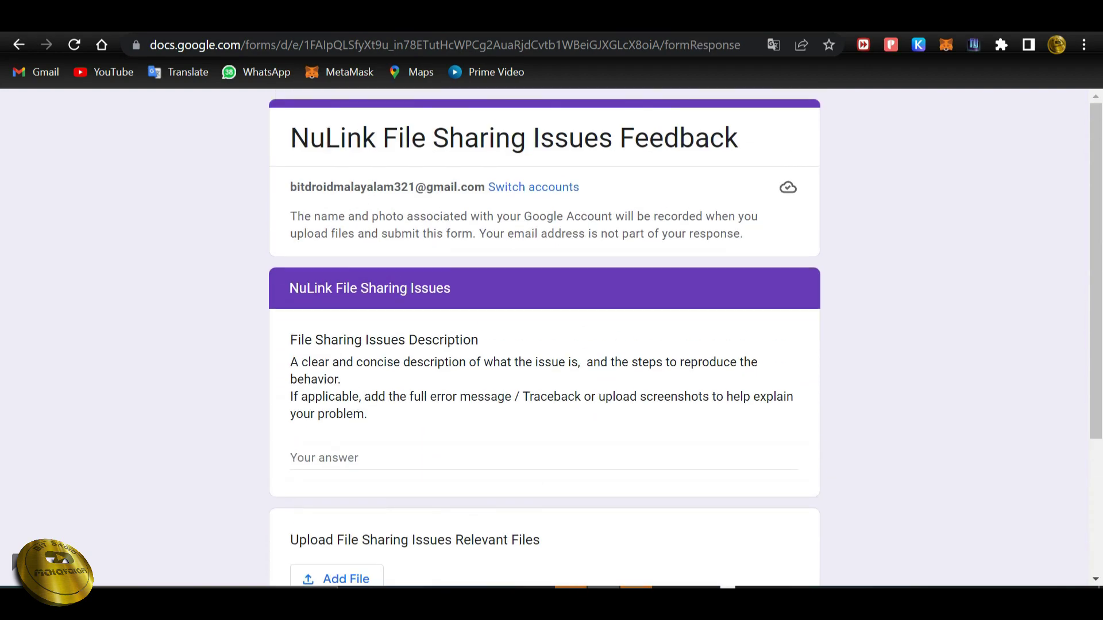
# Paste a description of trouble adding the NuLink Extension into the File Sharing Issues Description.
pyautogui.scroll(-2, 279, 357)
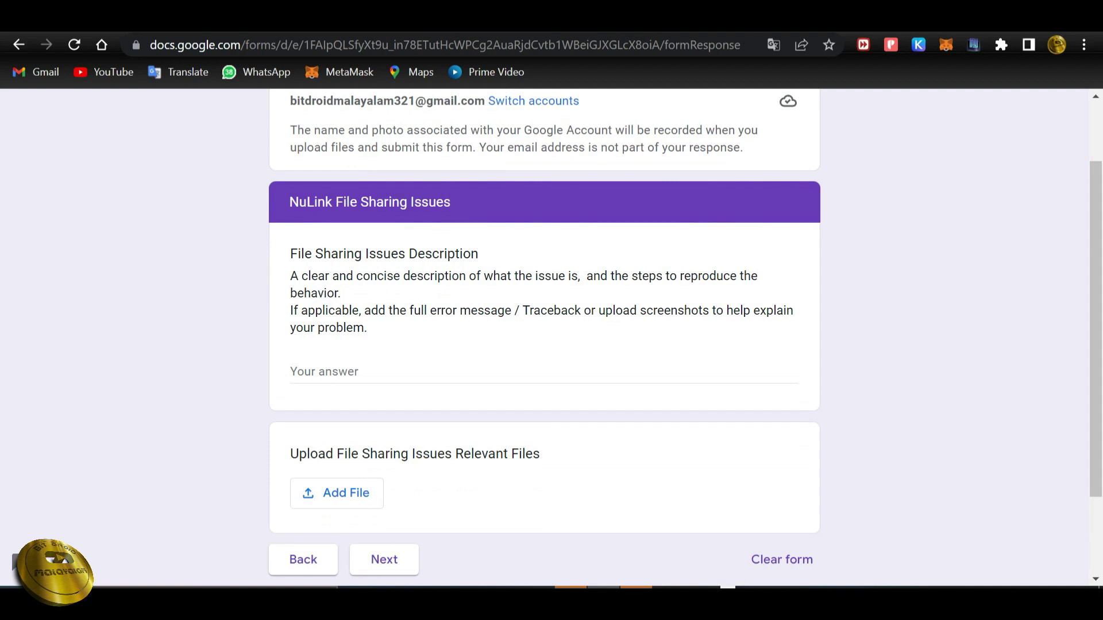
pyautogui.scroll(-2, 544, 338)
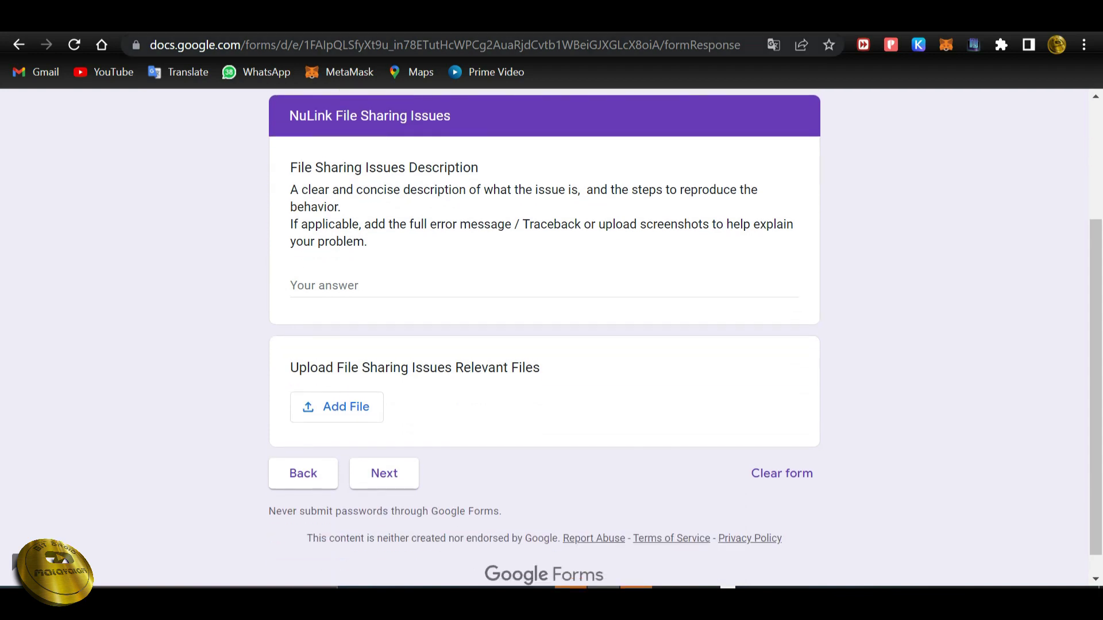
pyautogui.click(322, 286)
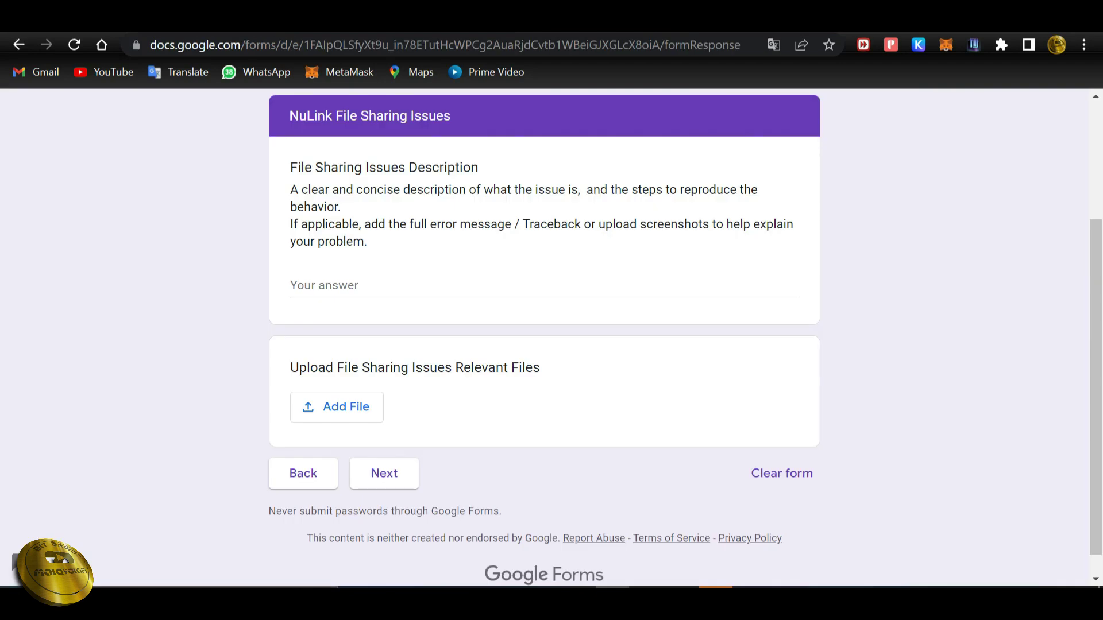
pyautogui.click(402, 286)
pyautogui.hotkey('ctrl', 'v')
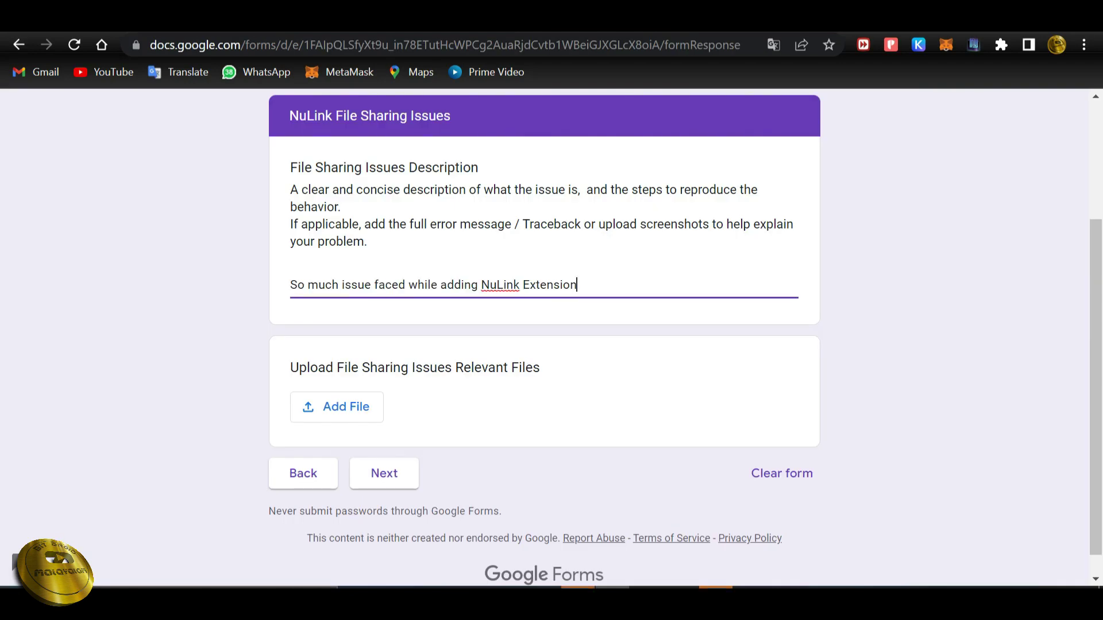
pyautogui.write('.')
# Attach a screenshot to the file sharing issue and continue to Agent Issues.
pyautogui.click(337, 406)
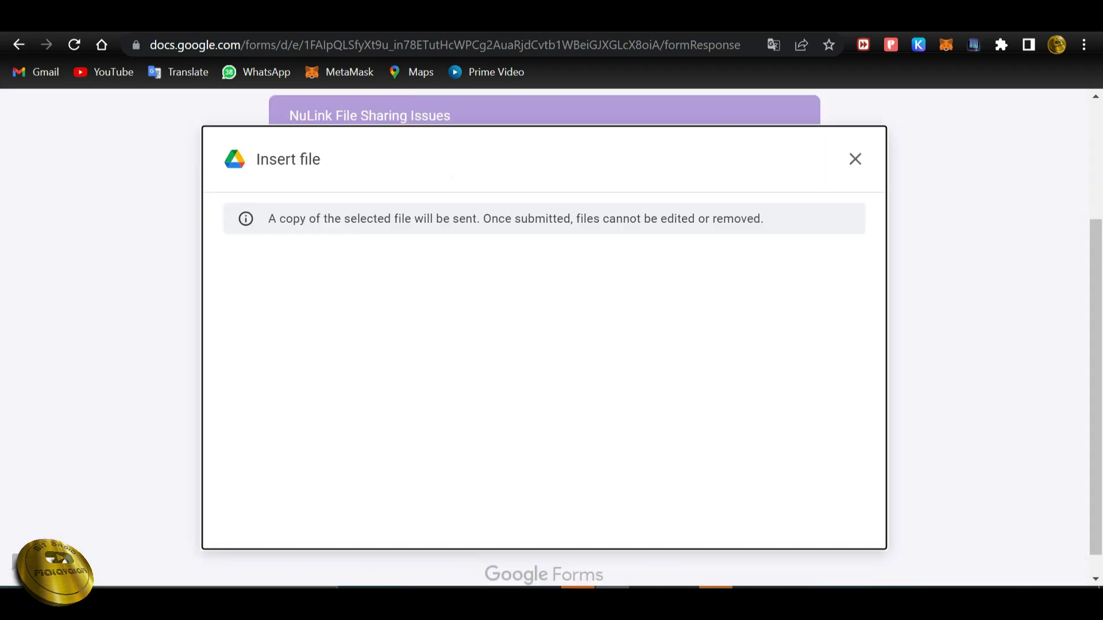
pyautogui.click(537, 468)
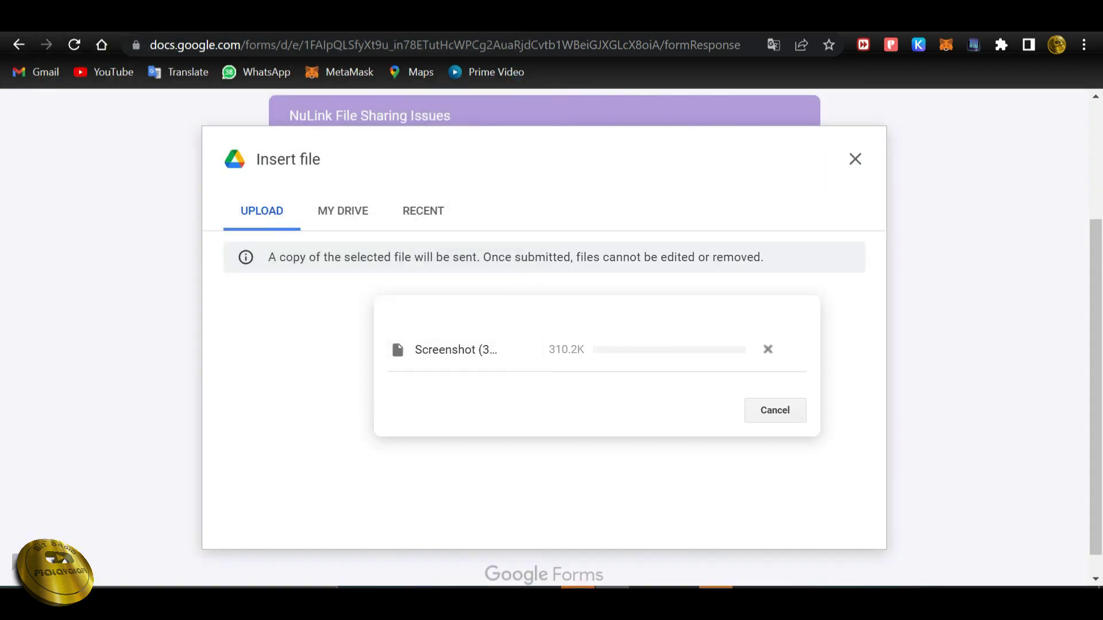
pyautogui.click(381, 514)
pyautogui.scroll(-3, 545, 345)
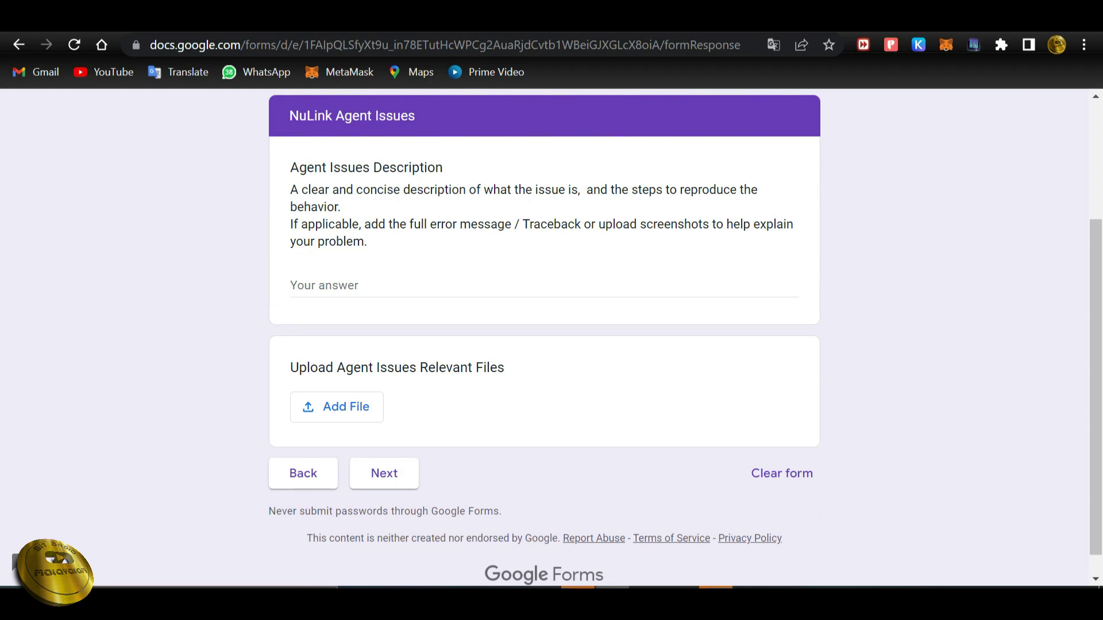
# Paste 'Issue on adding extension' as the agent issue, attach Screenshot (30), and continue.
pyautogui.click(544, 286)
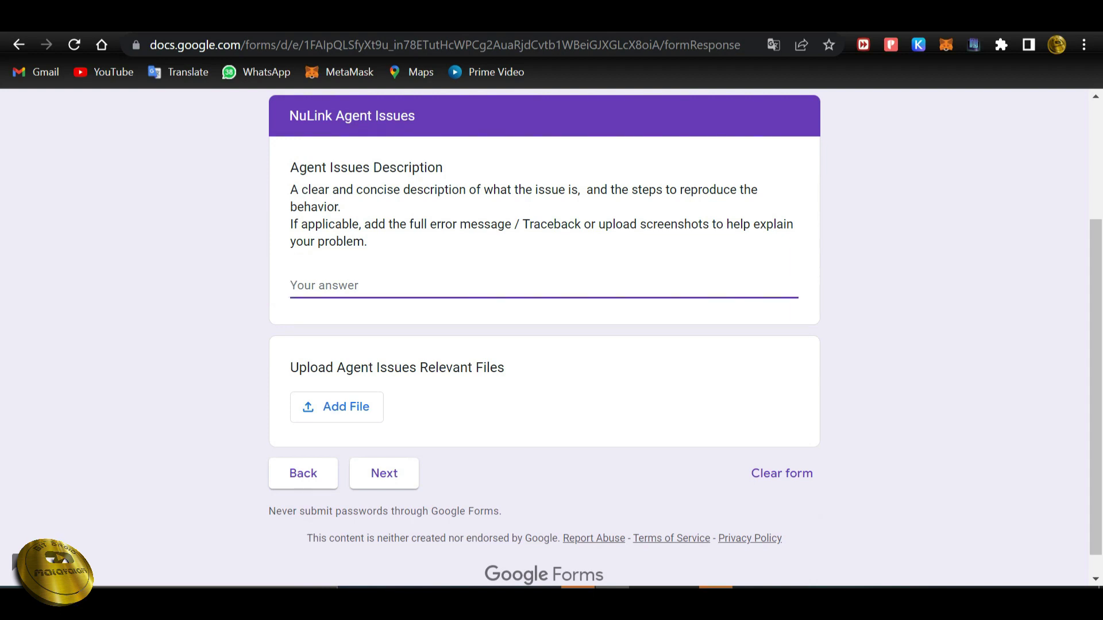
pyautogui.hotkey('ctrl', 'v')
pyautogui.click(337, 406)
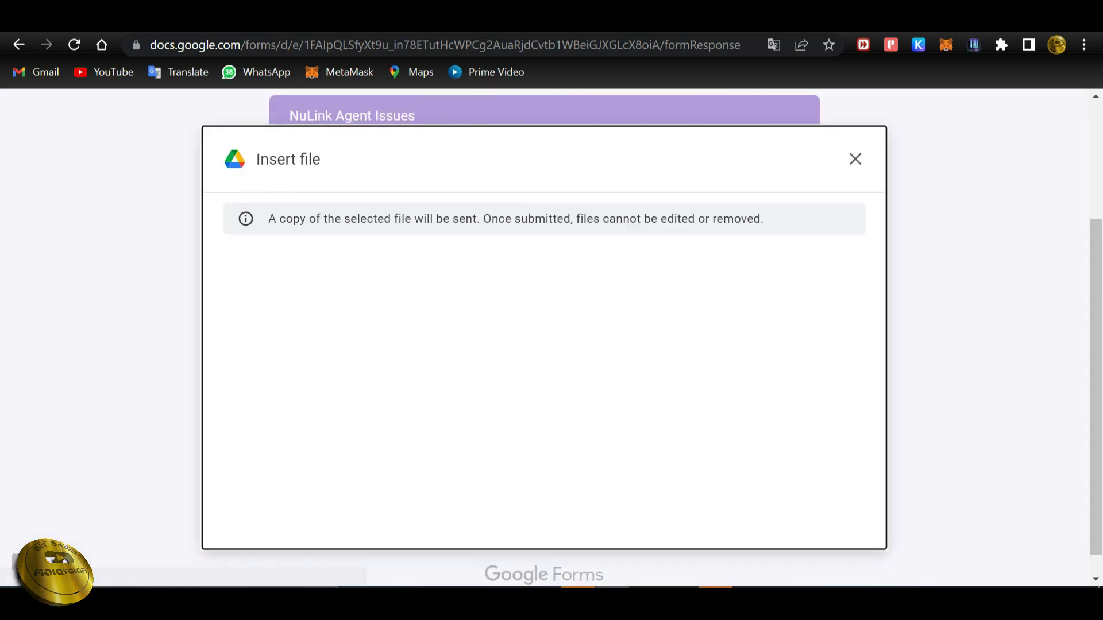
pyautogui.click(537, 471)
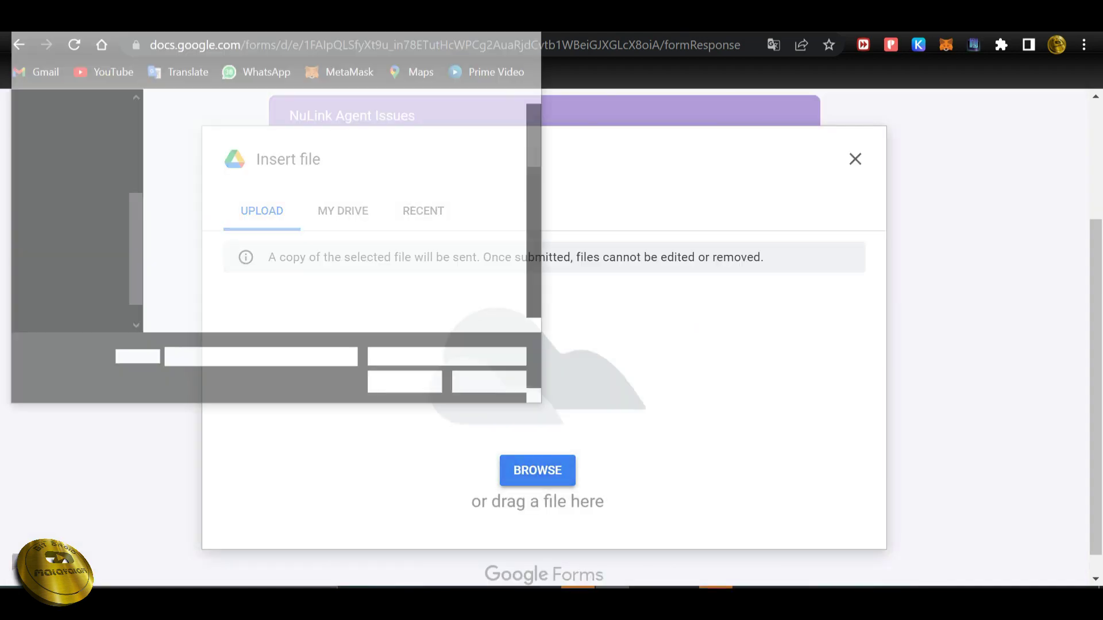
pyautogui.scroll(-5, 402, 173)
pyautogui.click(482, 293)
pyautogui.press('Return')
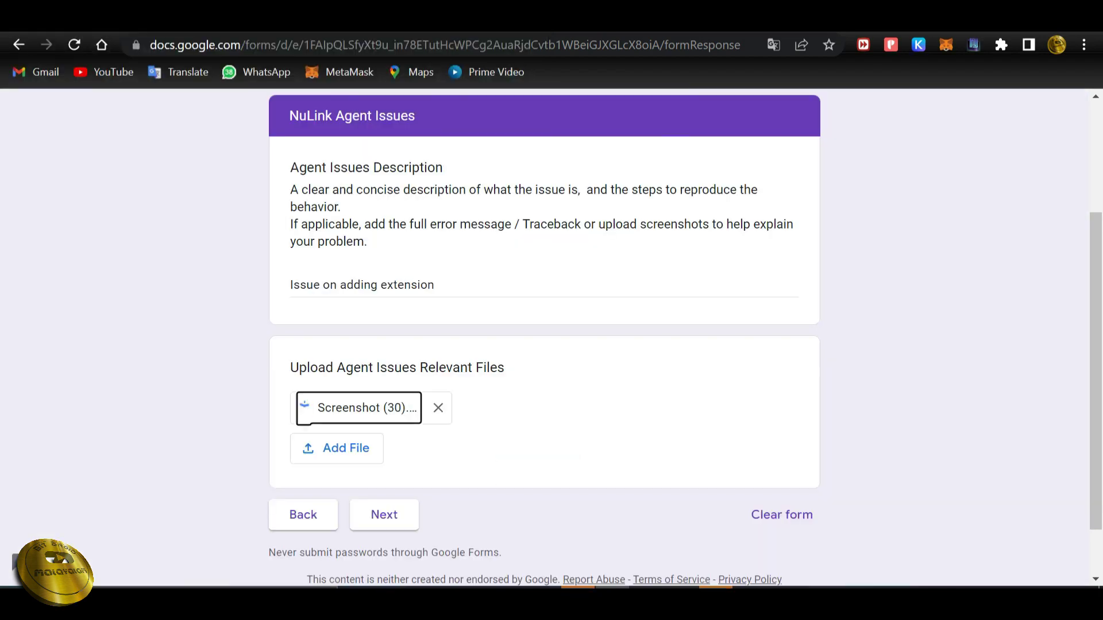
pyautogui.click(384, 515)
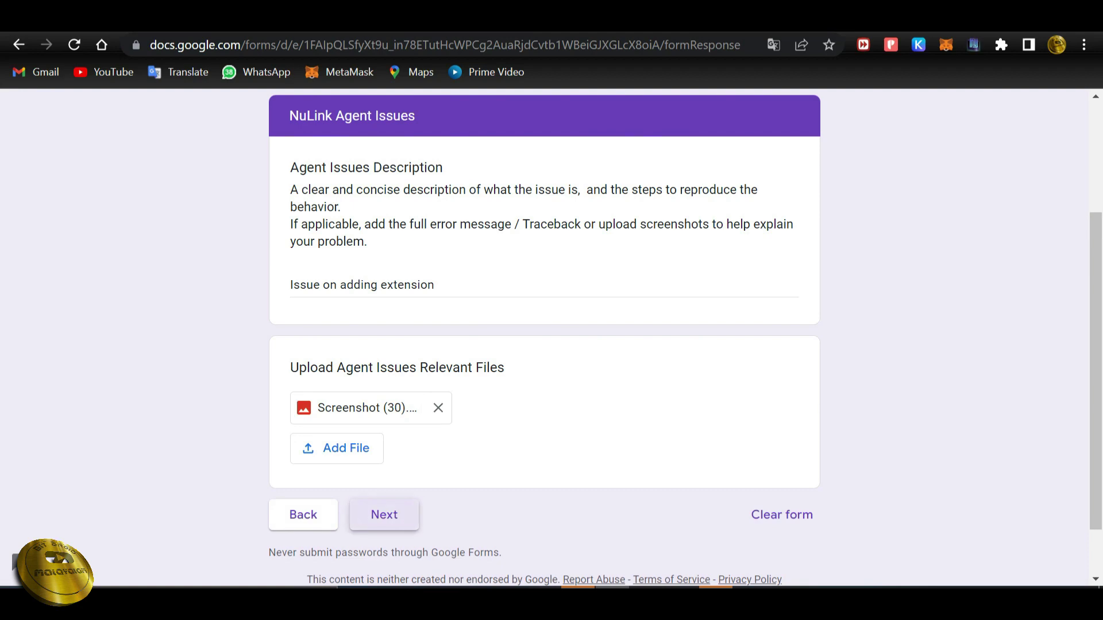